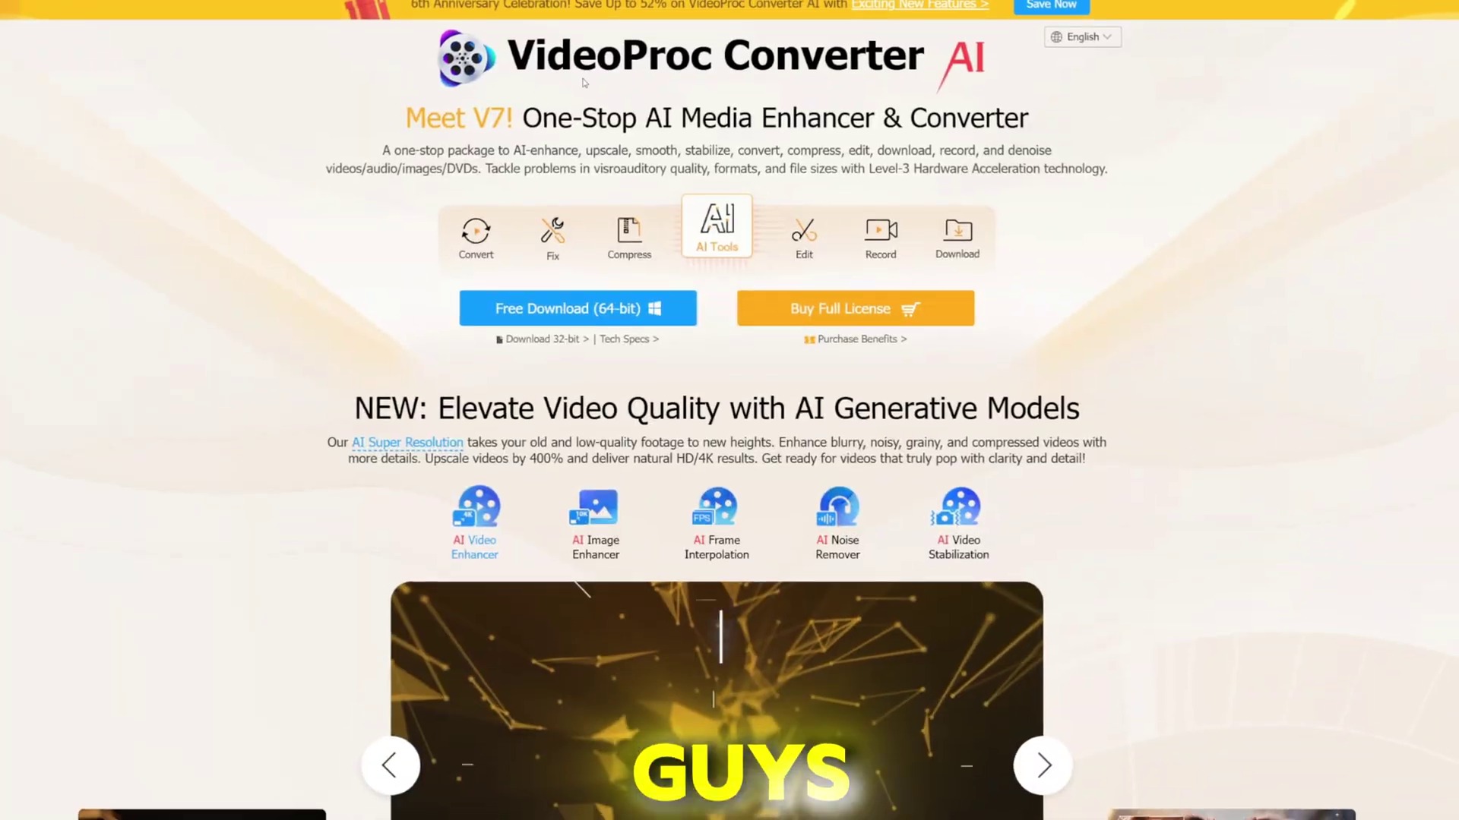
# View the AI Image Enhancer, Frame Interpolation, Noise Remover and Video Stabilization showcases.
pyautogui.moveTo(508, 61); pyautogui.dragTo(743, 136)
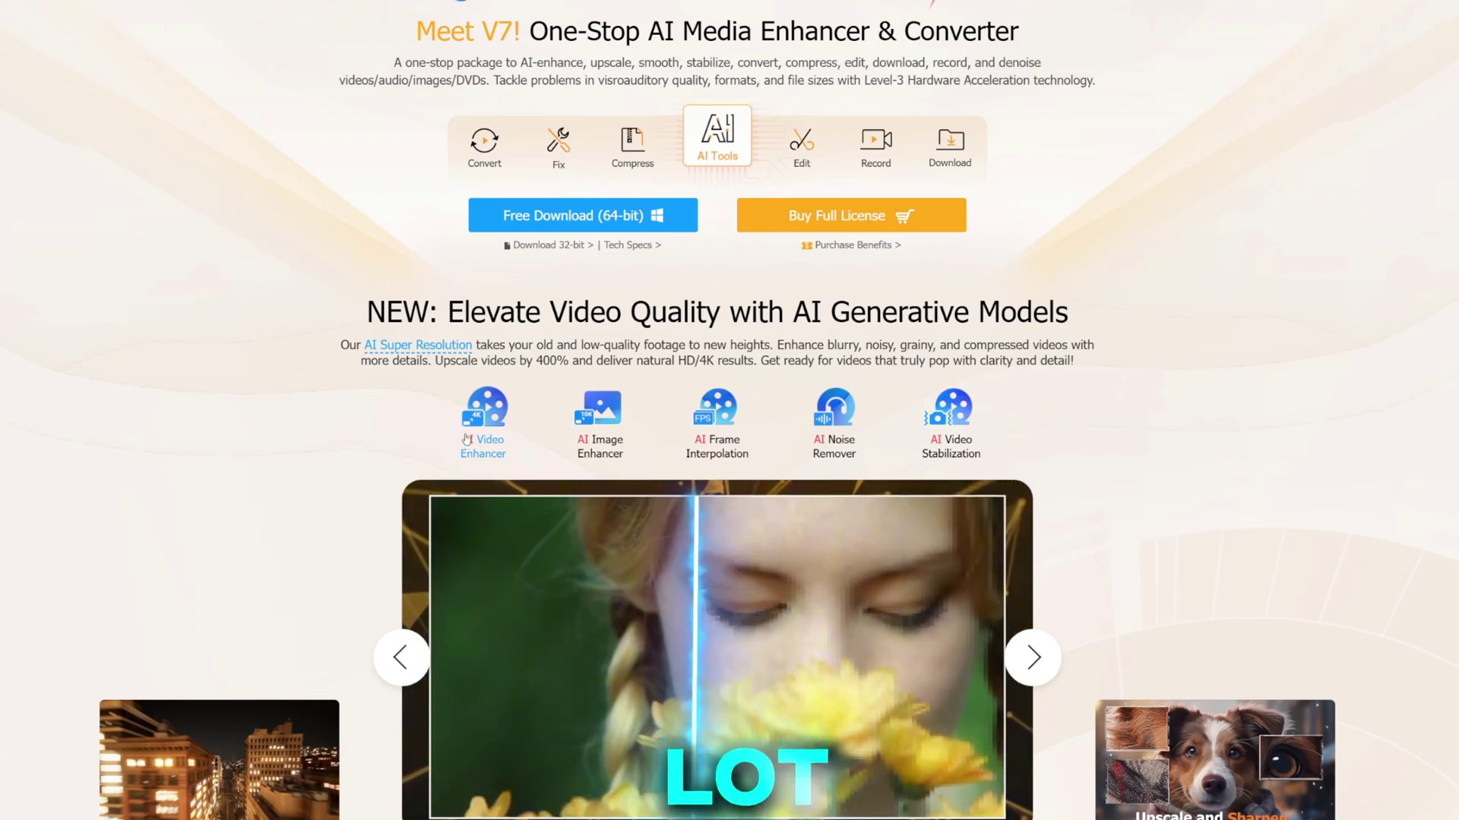
pyautogui.scroll(-1, 466, 439)
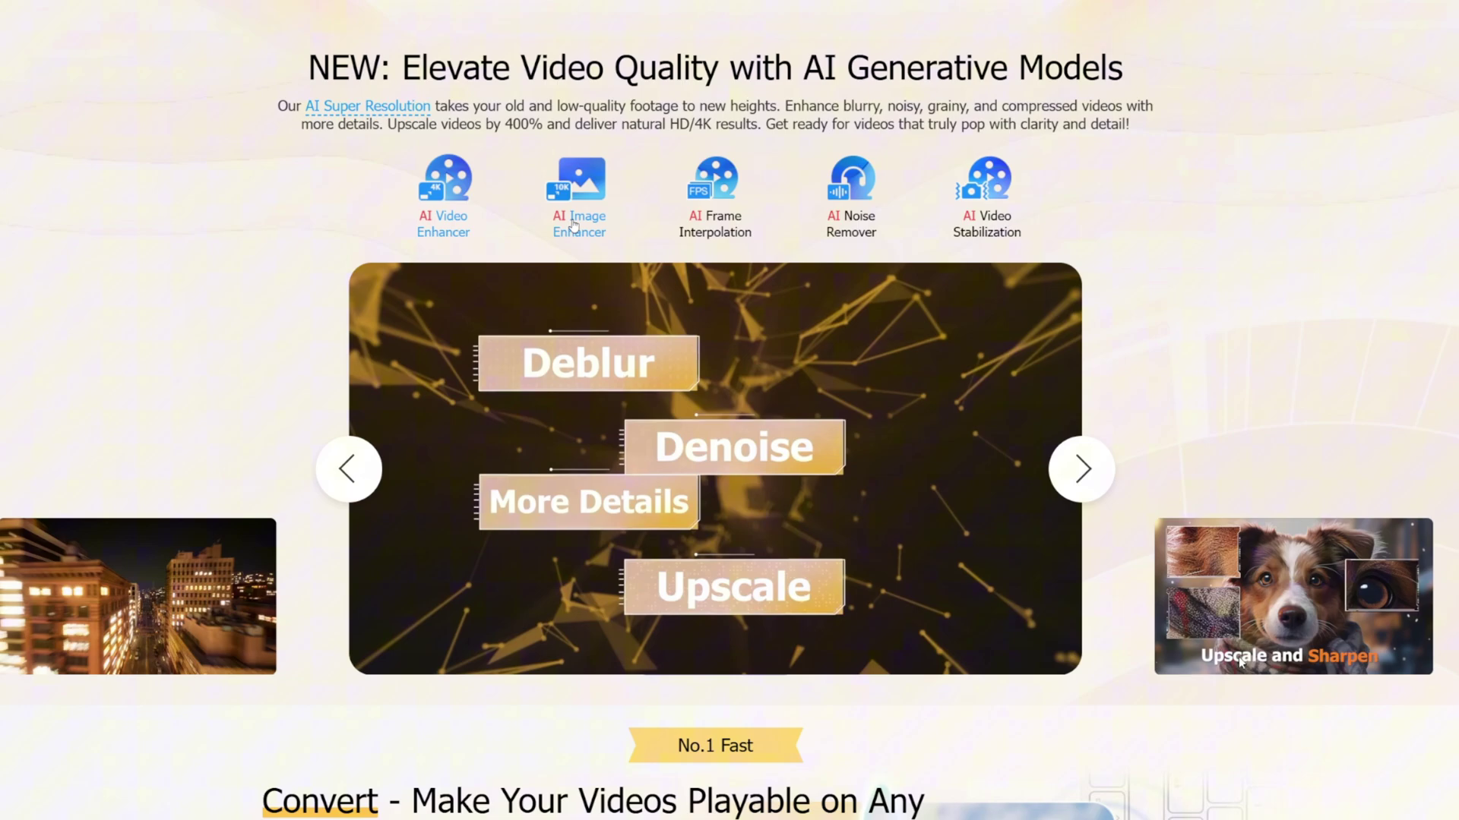
pyautogui.click(574, 225)
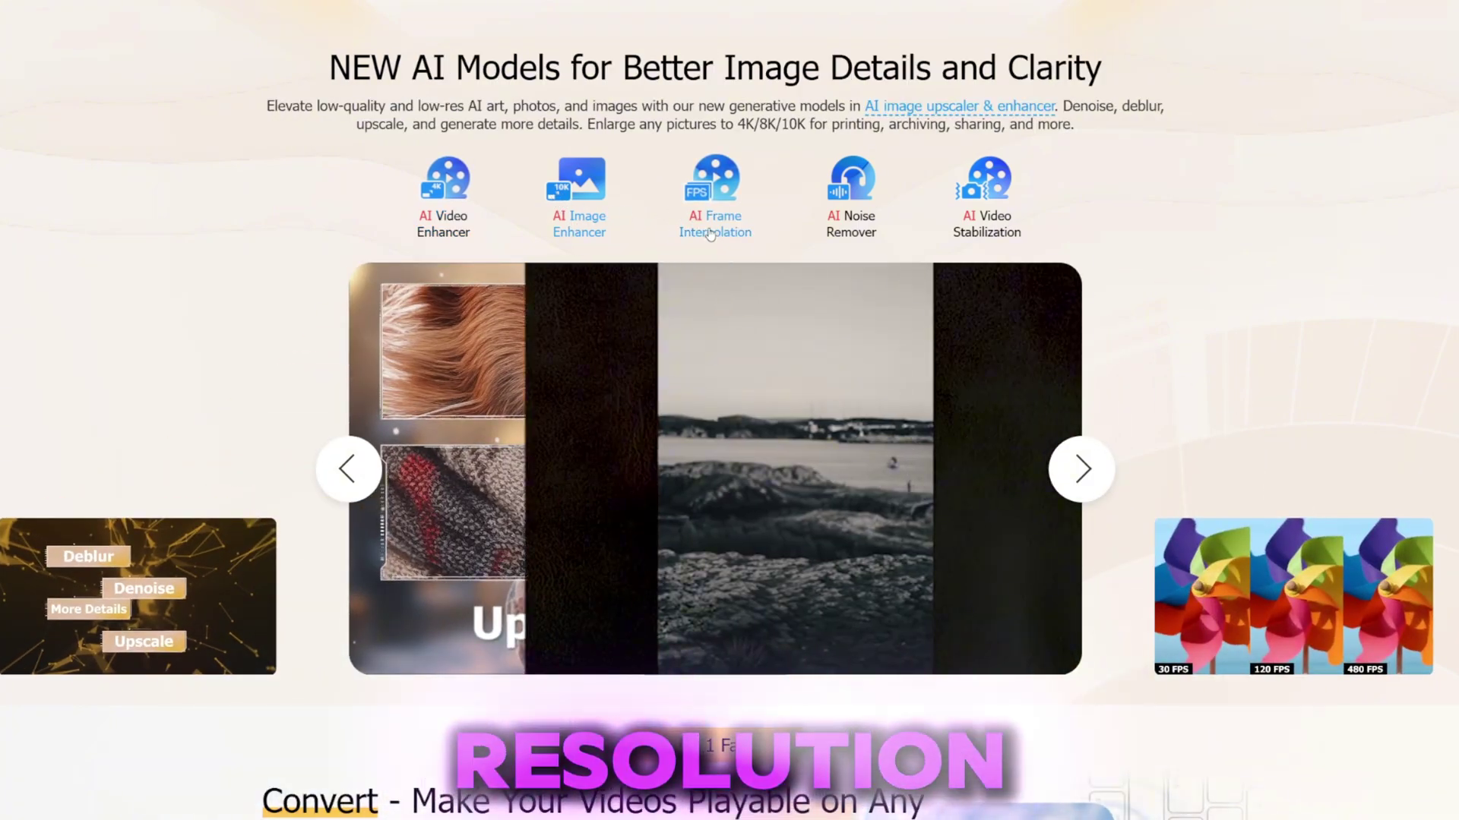
pyautogui.click(710, 228)
pyautogui.click(879, 231)
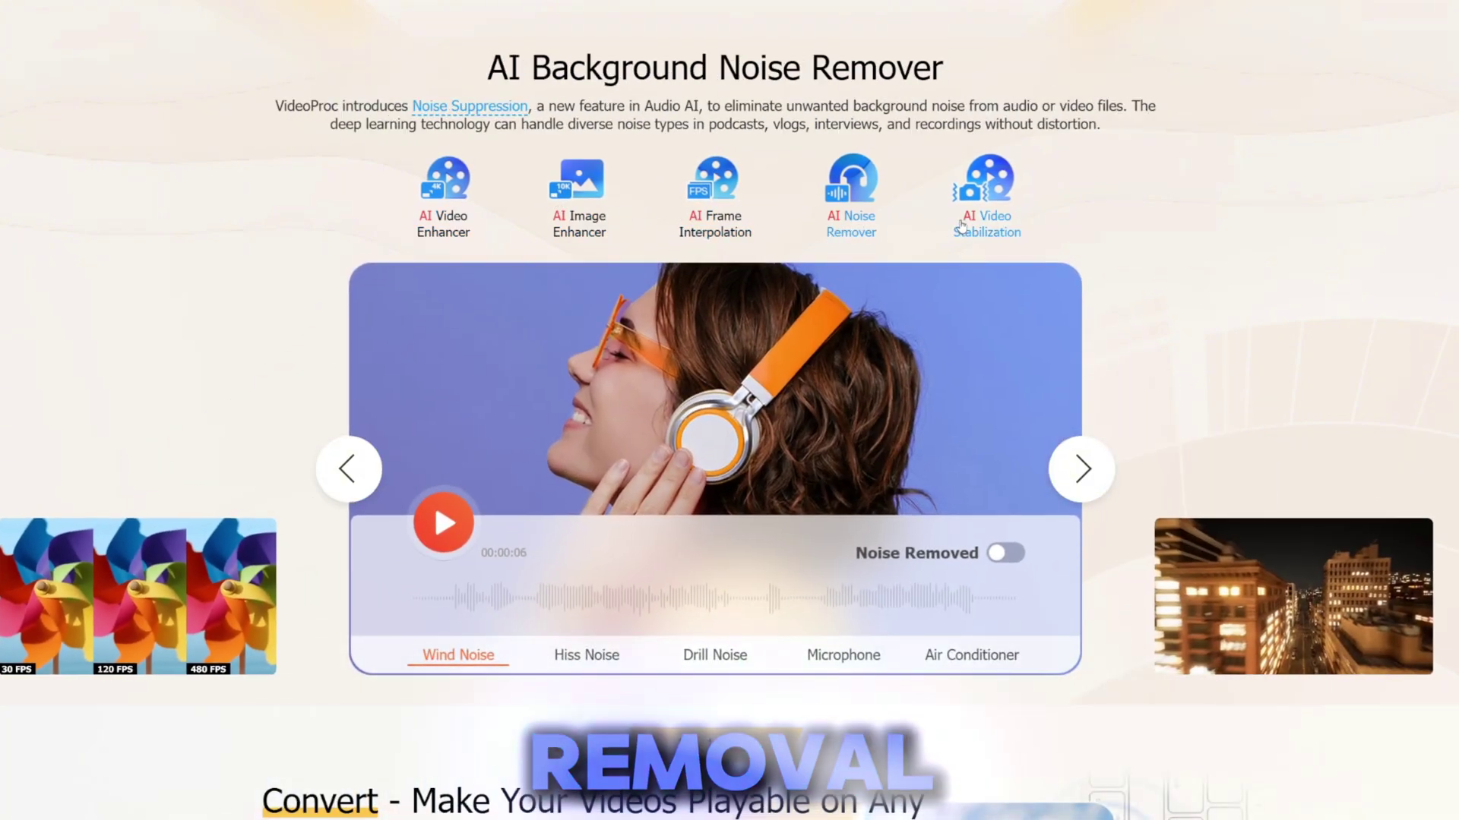
pyautogui.click(987, 228)
# Expand the list of 370+ supported input formats further down the page.
pyautogui.scroll(-5, 729, 456)
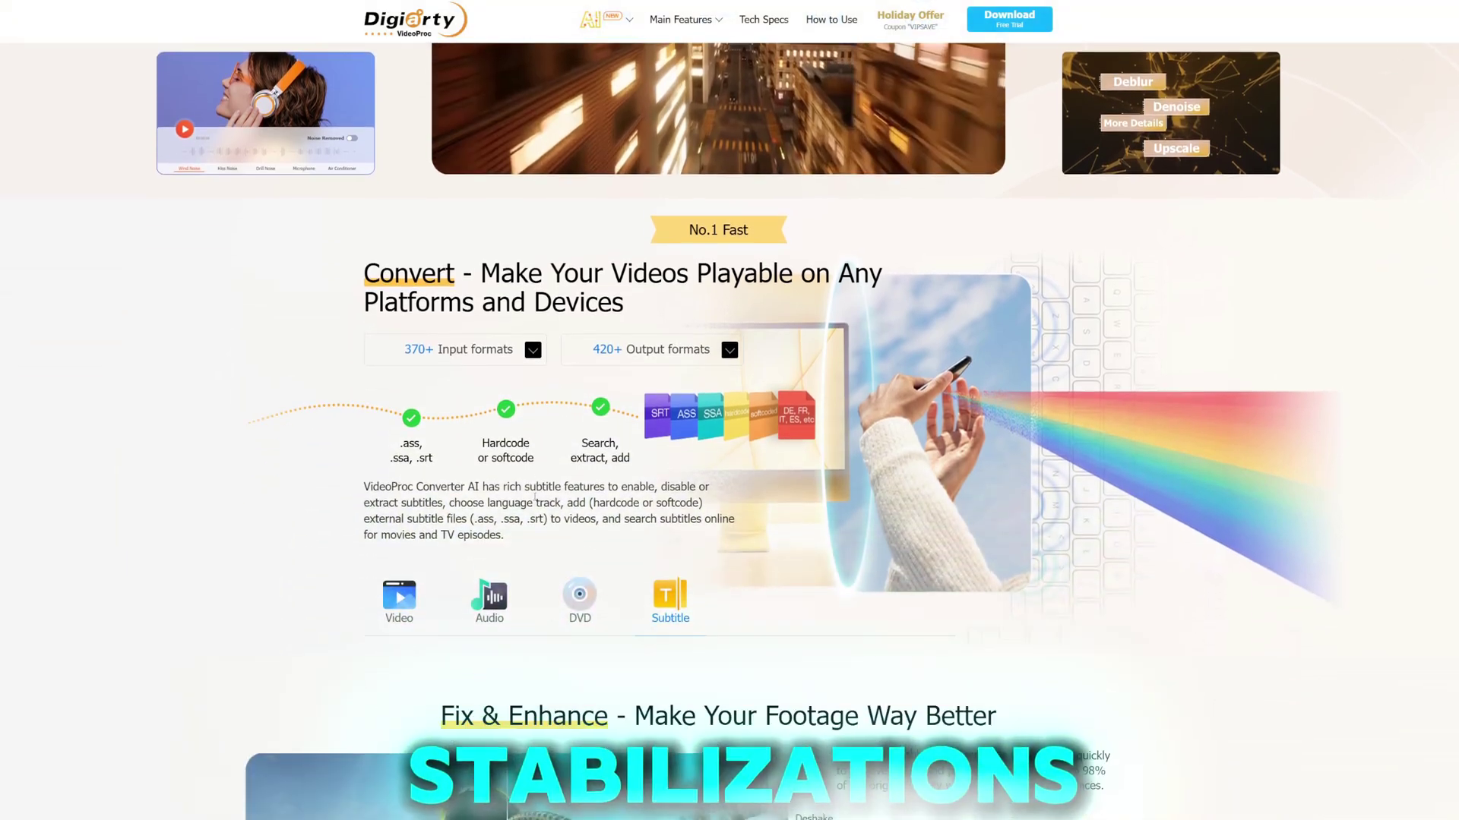
pyautogui.scroll(-2, 536, 498)
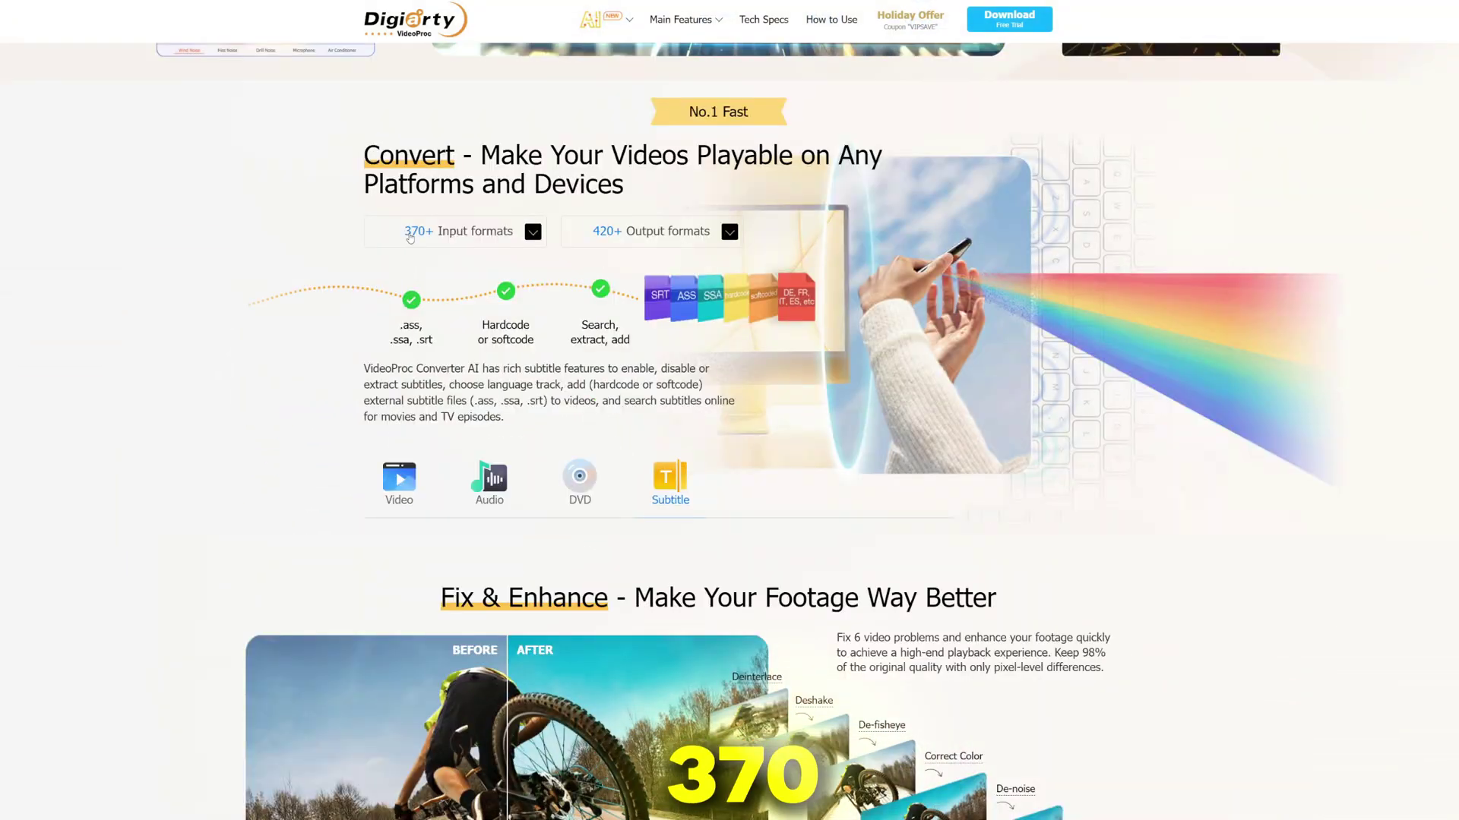
pyautogui.click(533, 231)
pyautogui.moveTo(559, 231); pyautogui.dragTo(687, 218)
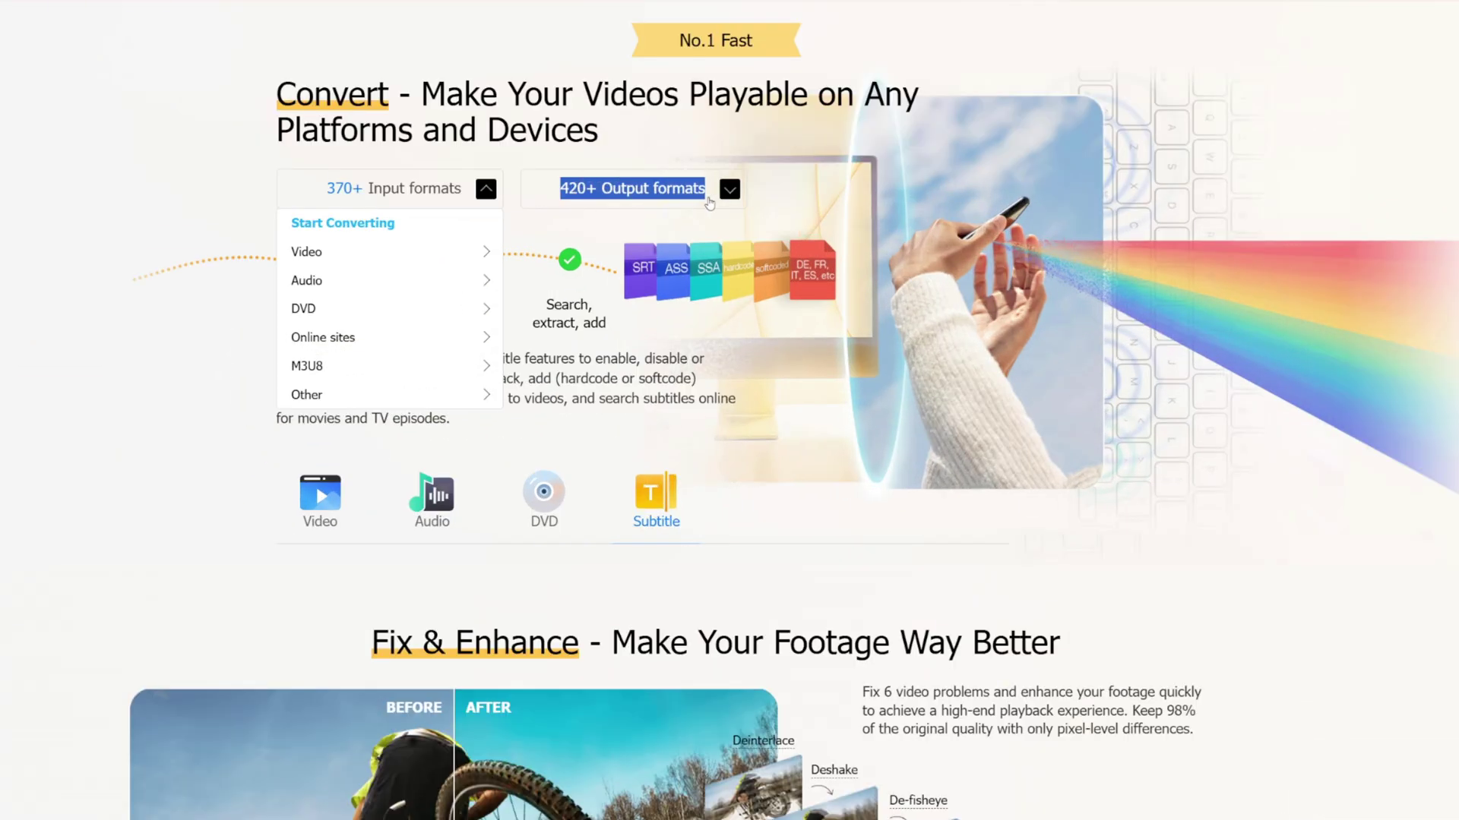
pyautogui.scroll(-4, 442, 456)
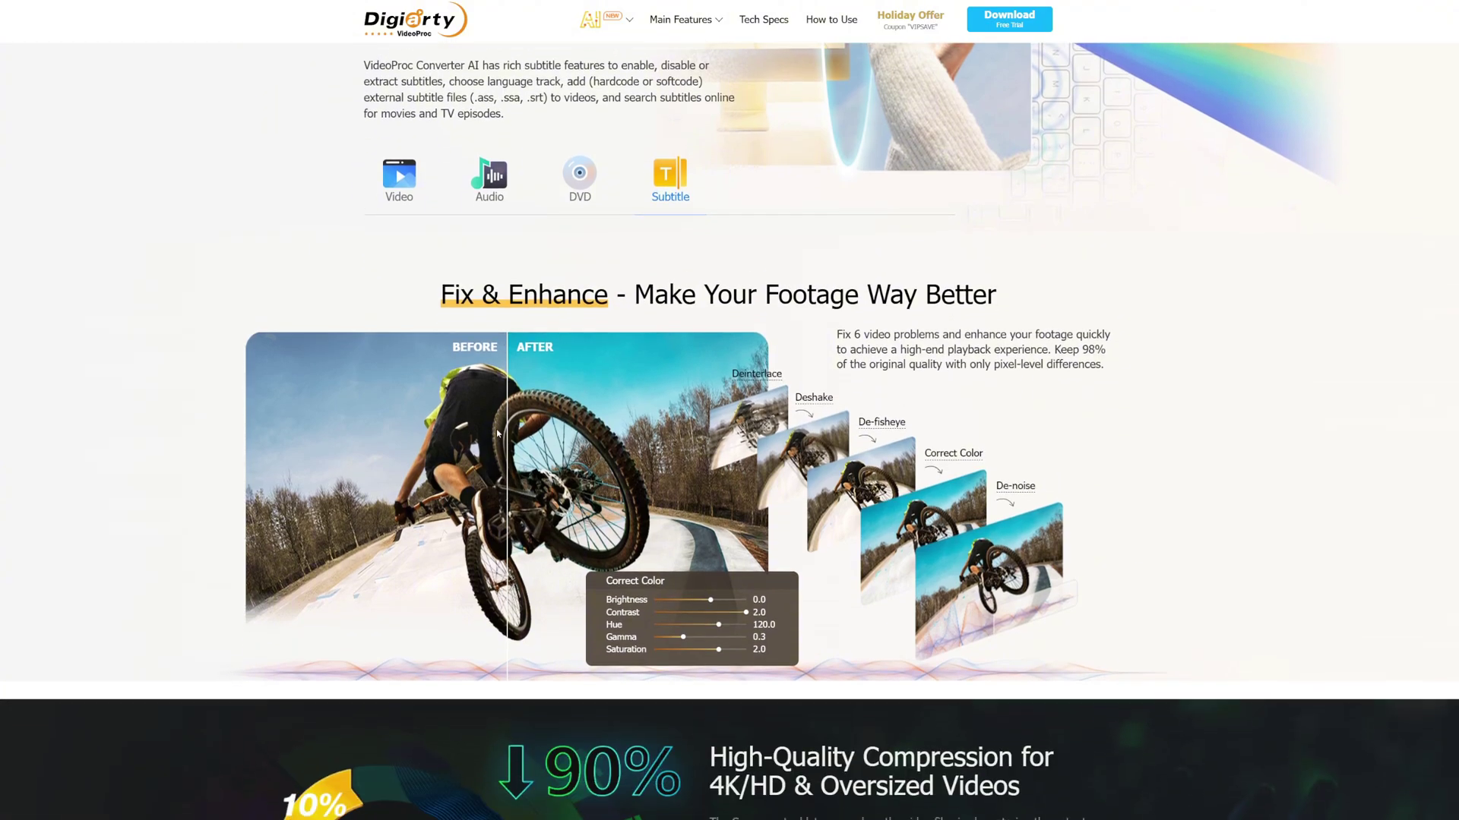
pyautogui.scroll(-3, 498, 433)
pyautogui.moveTo(441, 120); pyautogui.dragTo(586, 122)
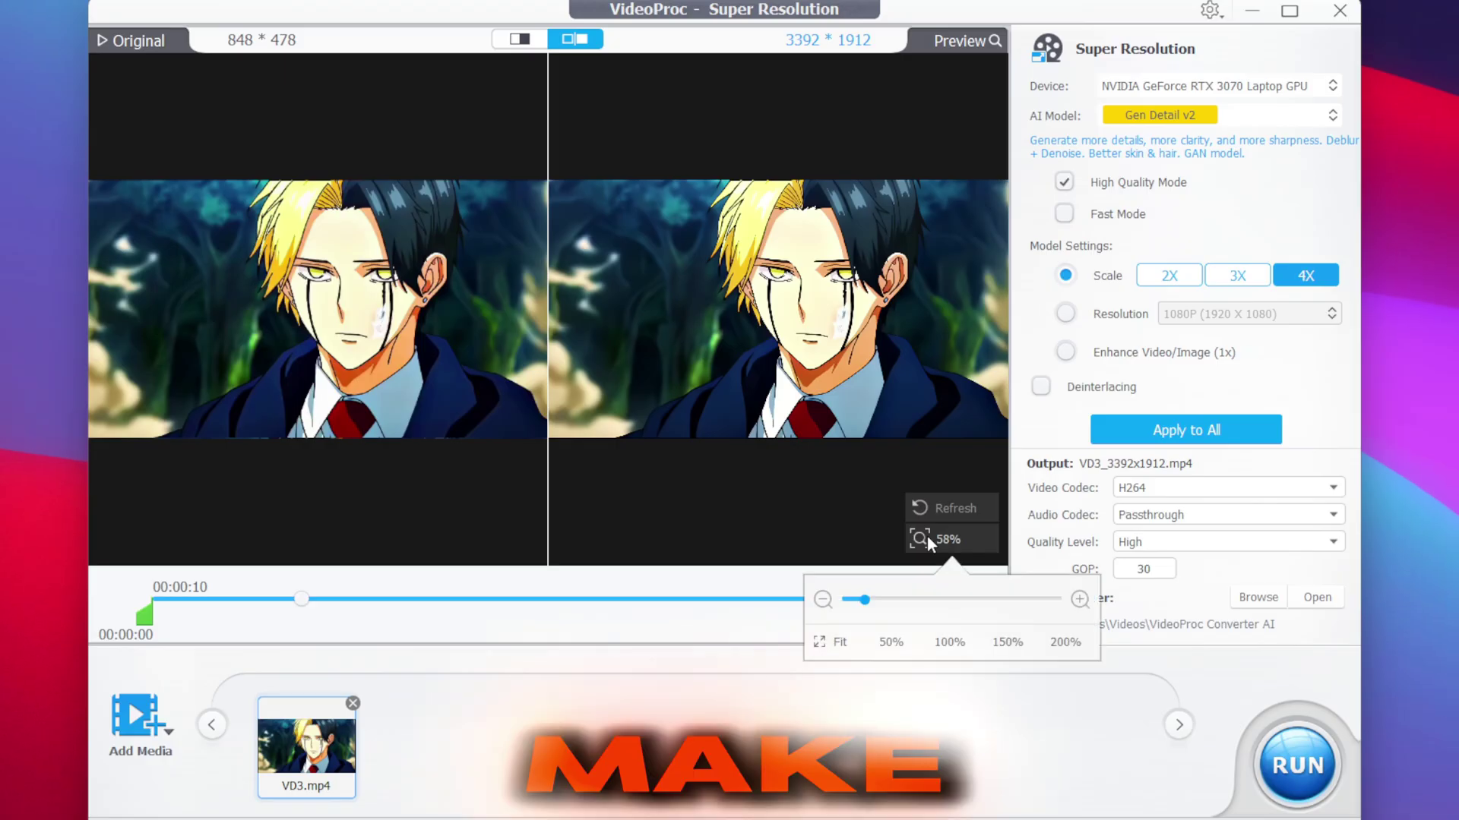
# Scroll down to the Level-3 hardware acceleration section.
pyautogui.click(869, 599)
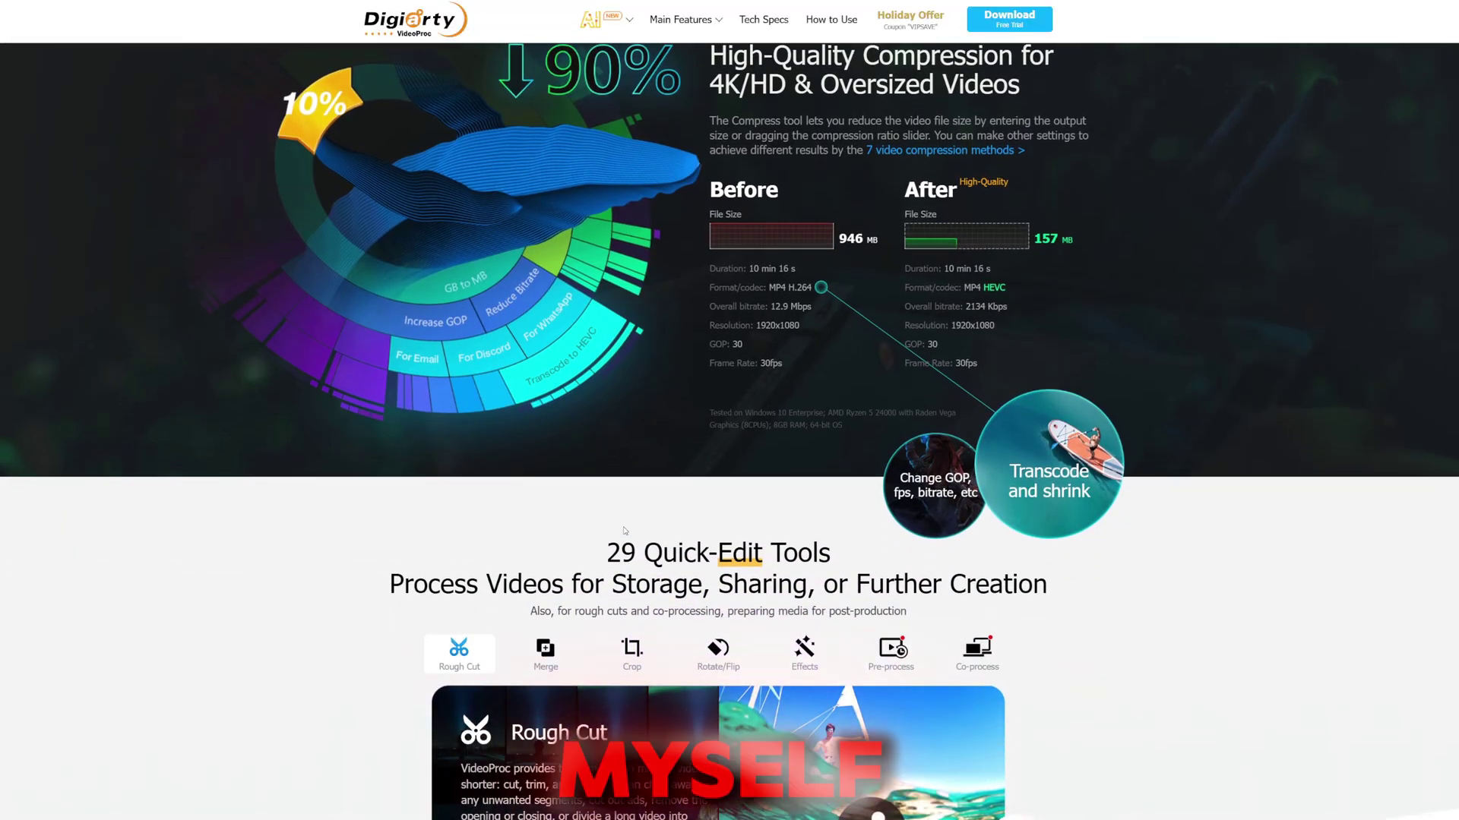
pyautogui.scroll(-1, 615, 535)
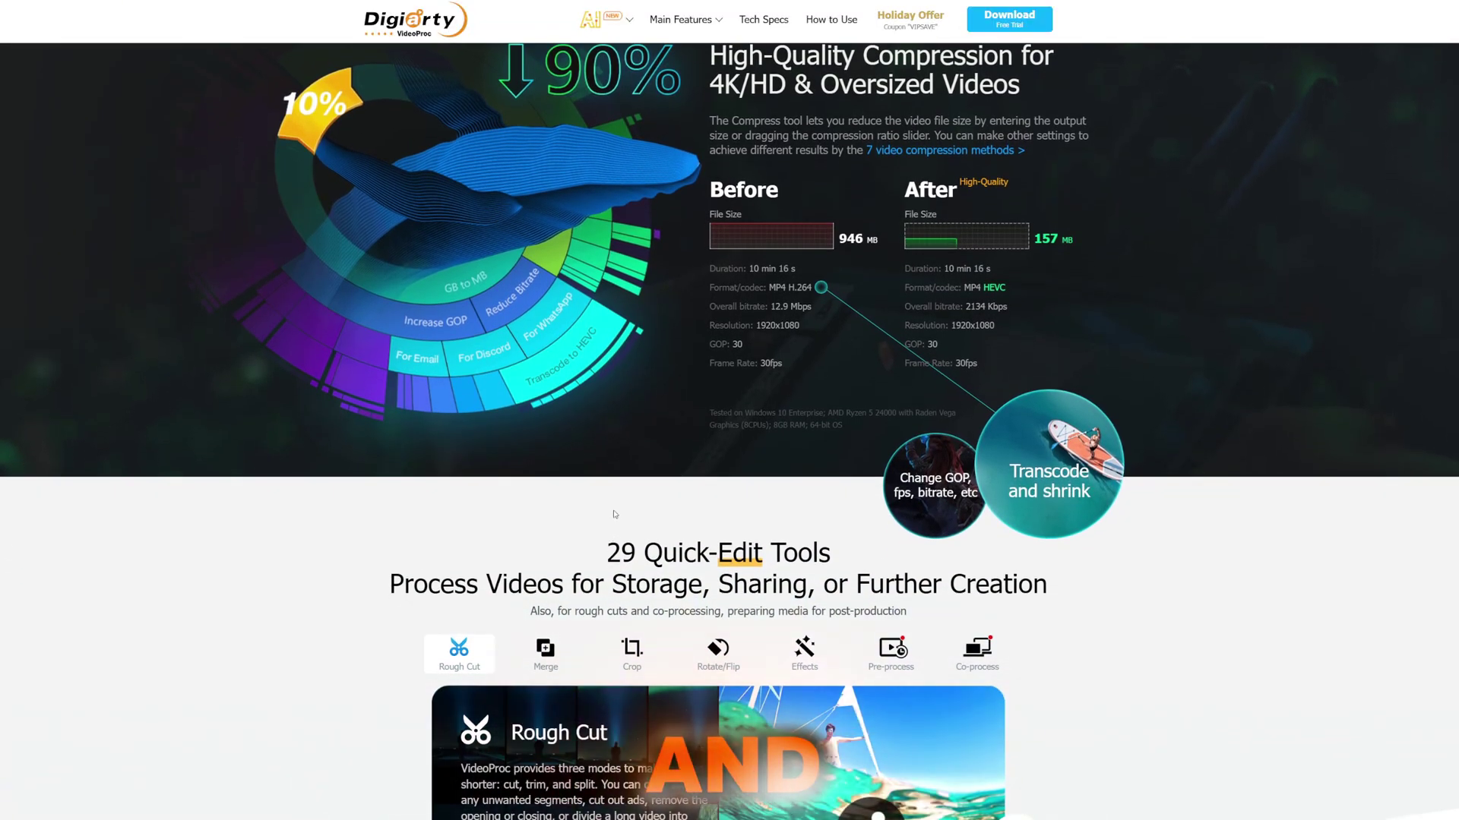
pyautogui.scroll(1, 614, 535)
pyautogui.scroll(-10, 614, 535)
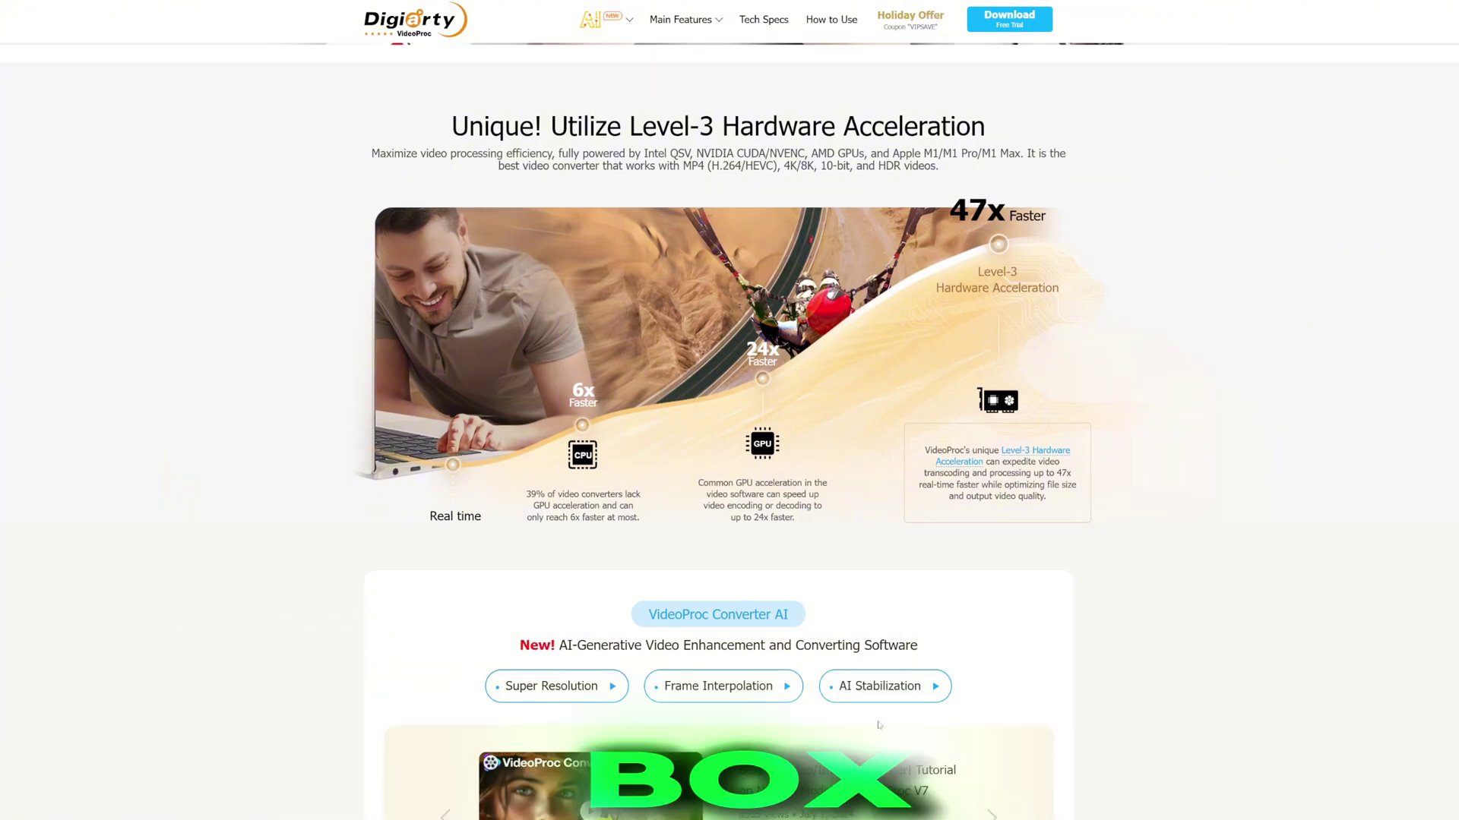
pyautogui.scroll(-2, 729, 410)
pyautogui.scroll(-4, 817, 688)
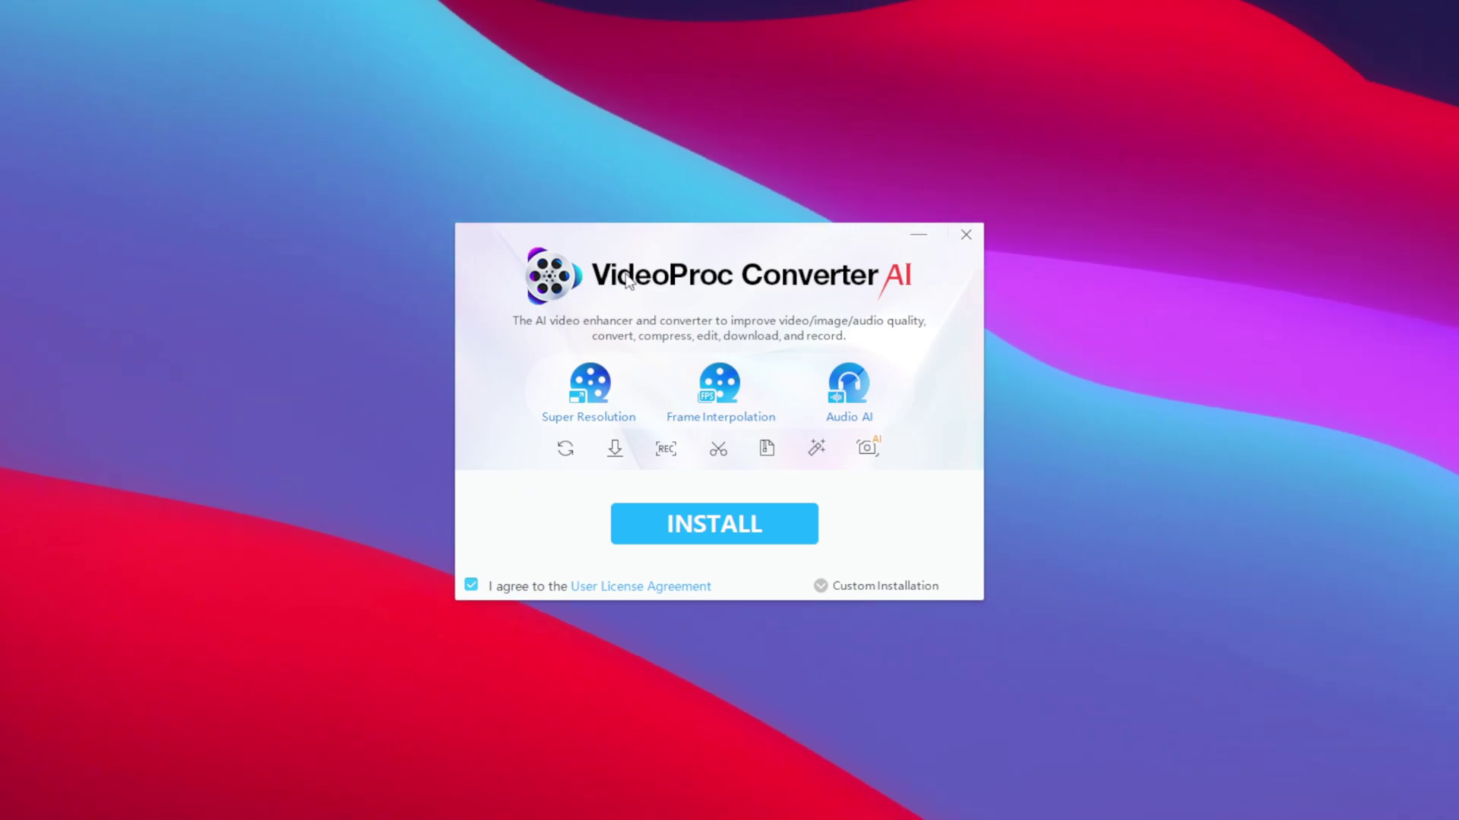
# Install VideoProc Converter AI, launch it, and select the registration dialog's License Code field.
pyautogui.click(706, 521)
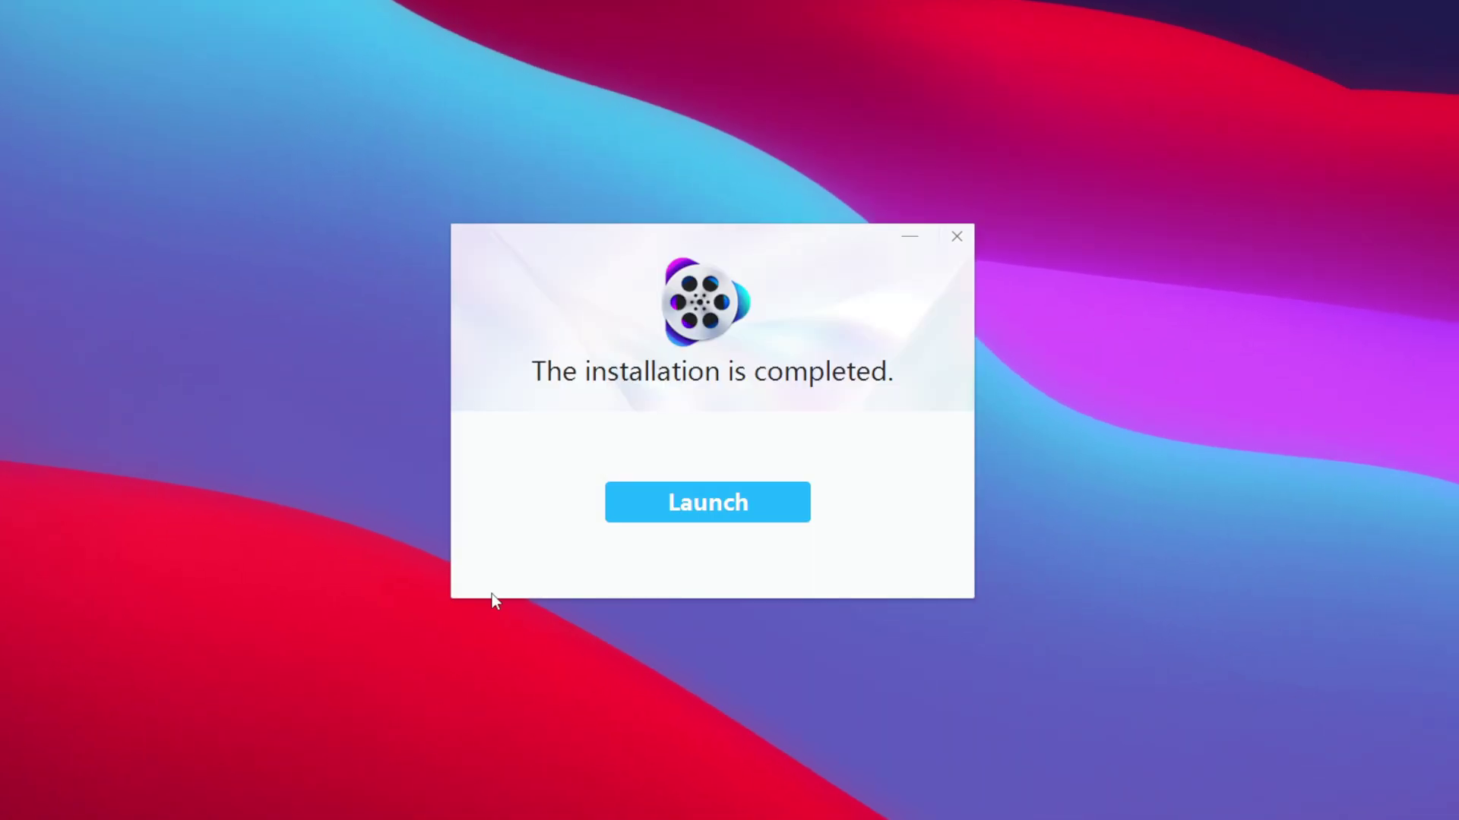
pyautogui.click(665, 513)
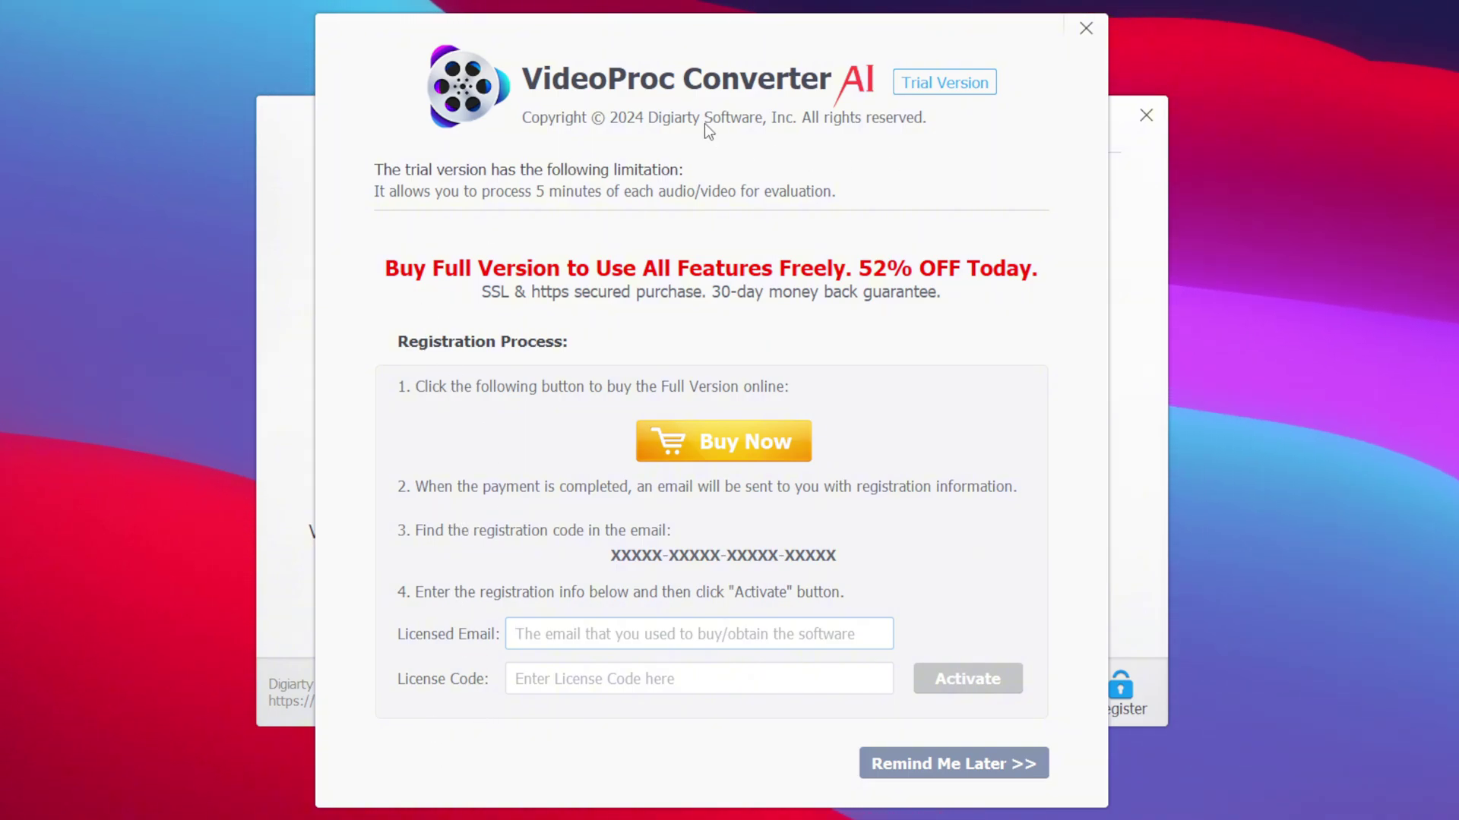
pyautogui.click(569, 684)
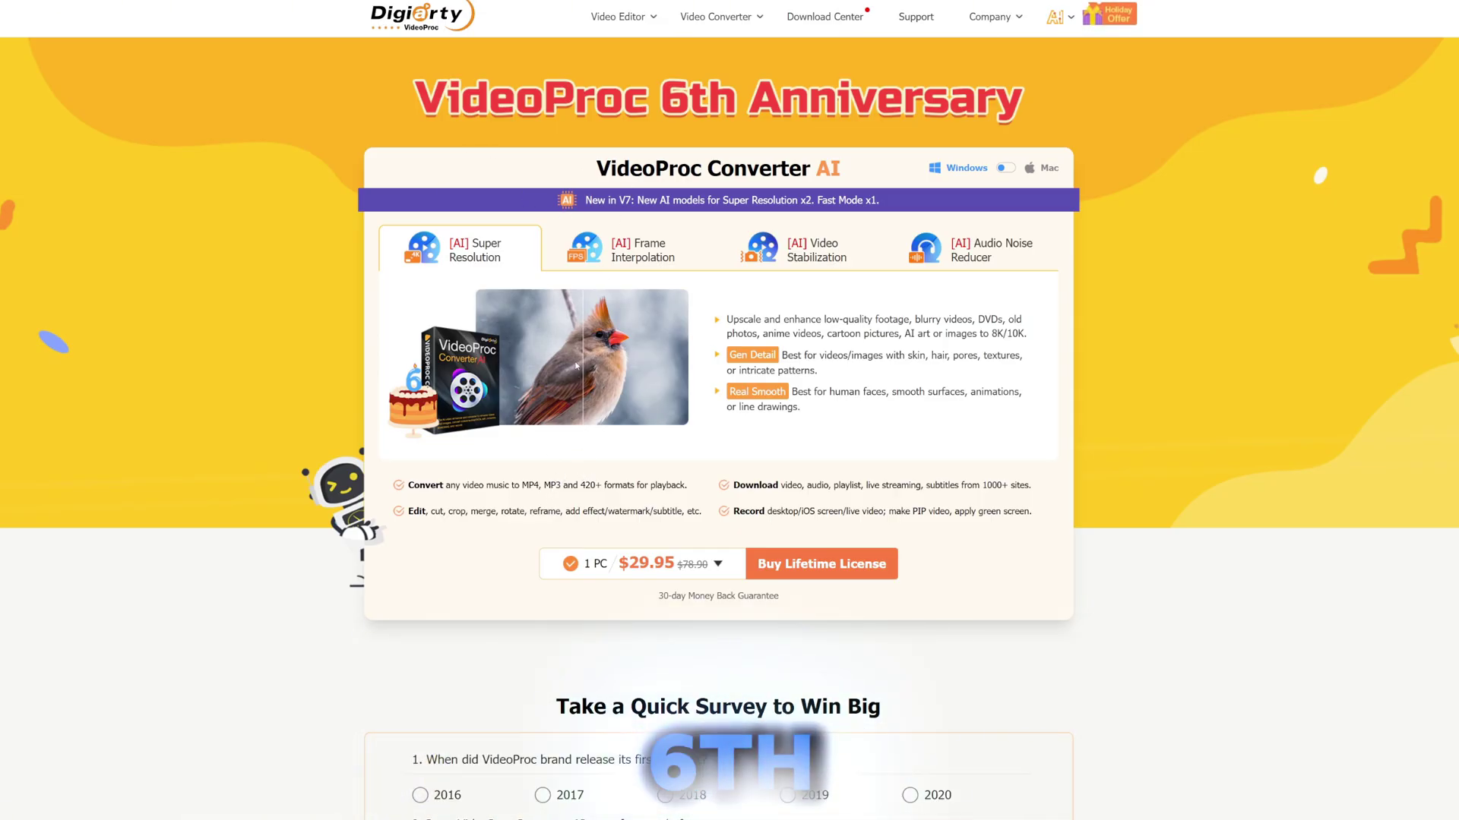
# Scroll the anniversary sale page past the $29.95 lifetime licence to the Quick Survey.
pyautogui.scroll(-1, 648, 442)
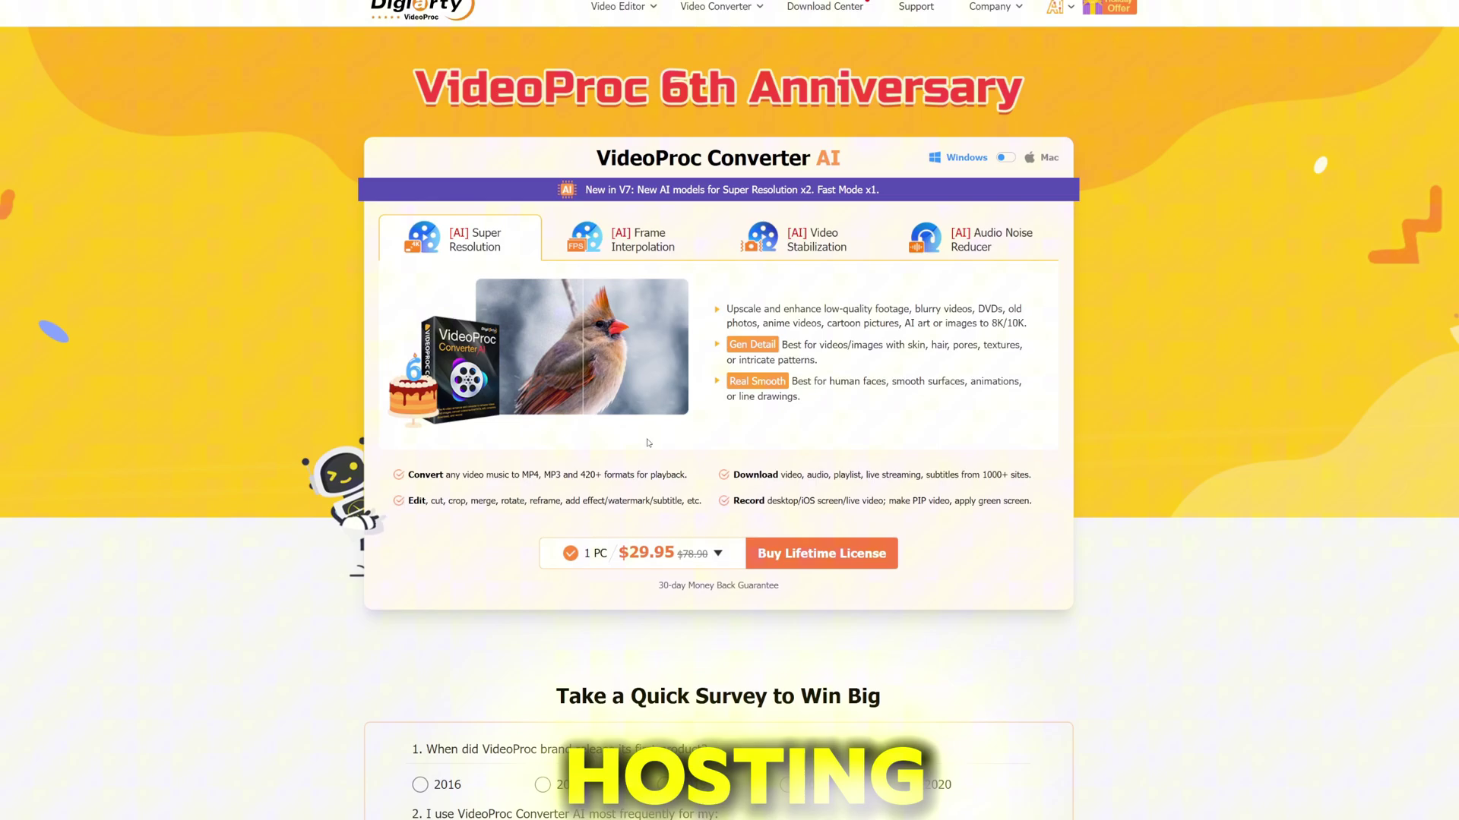
pyautogui.scroll(-2, 648, 442)
pyautogui.scroll(2, 615, 511)
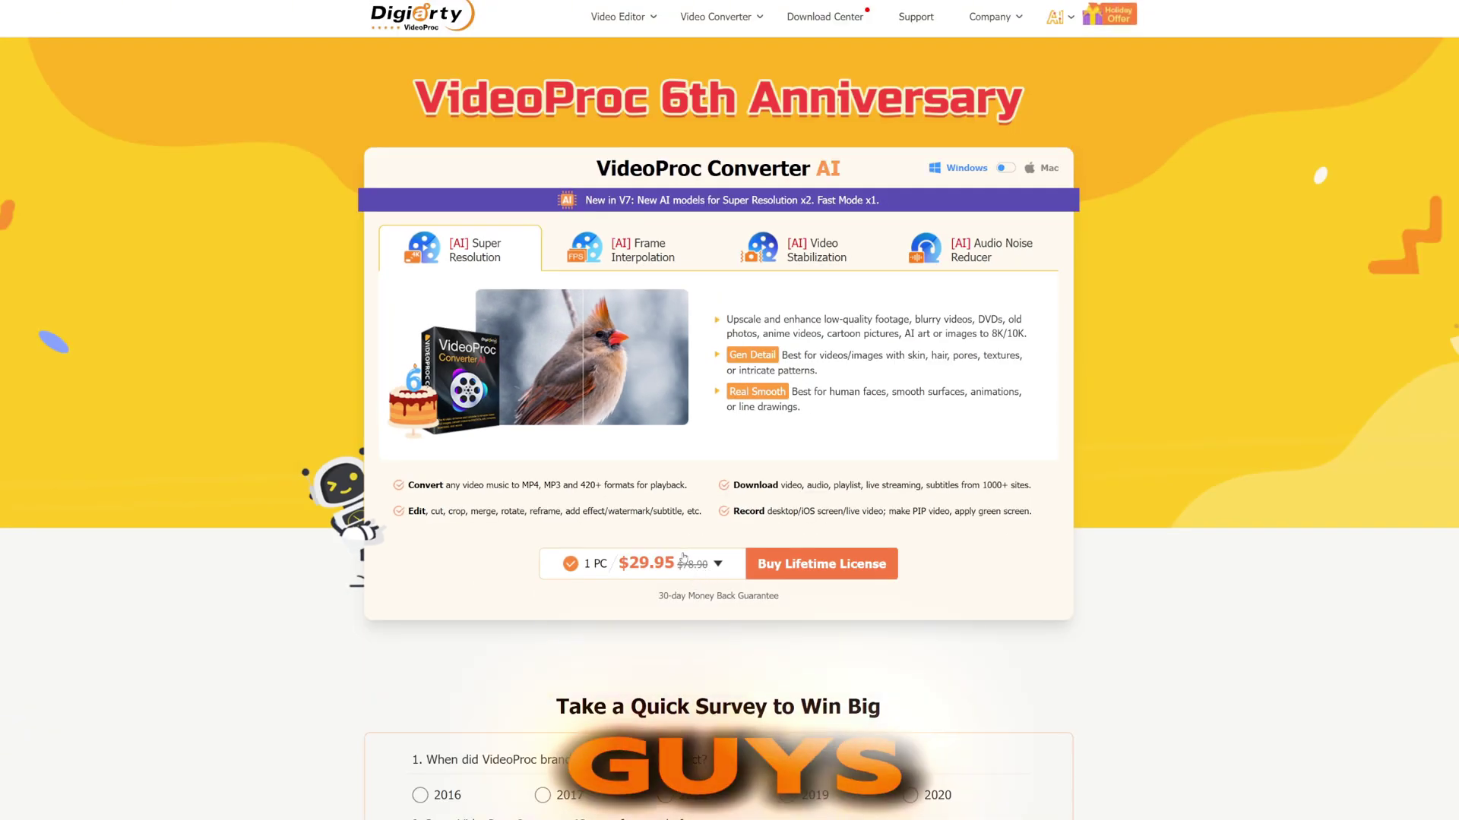
pyautogui.scroll(-5, 683, 554)
pyautogui.scroll(-3, 683, 556)
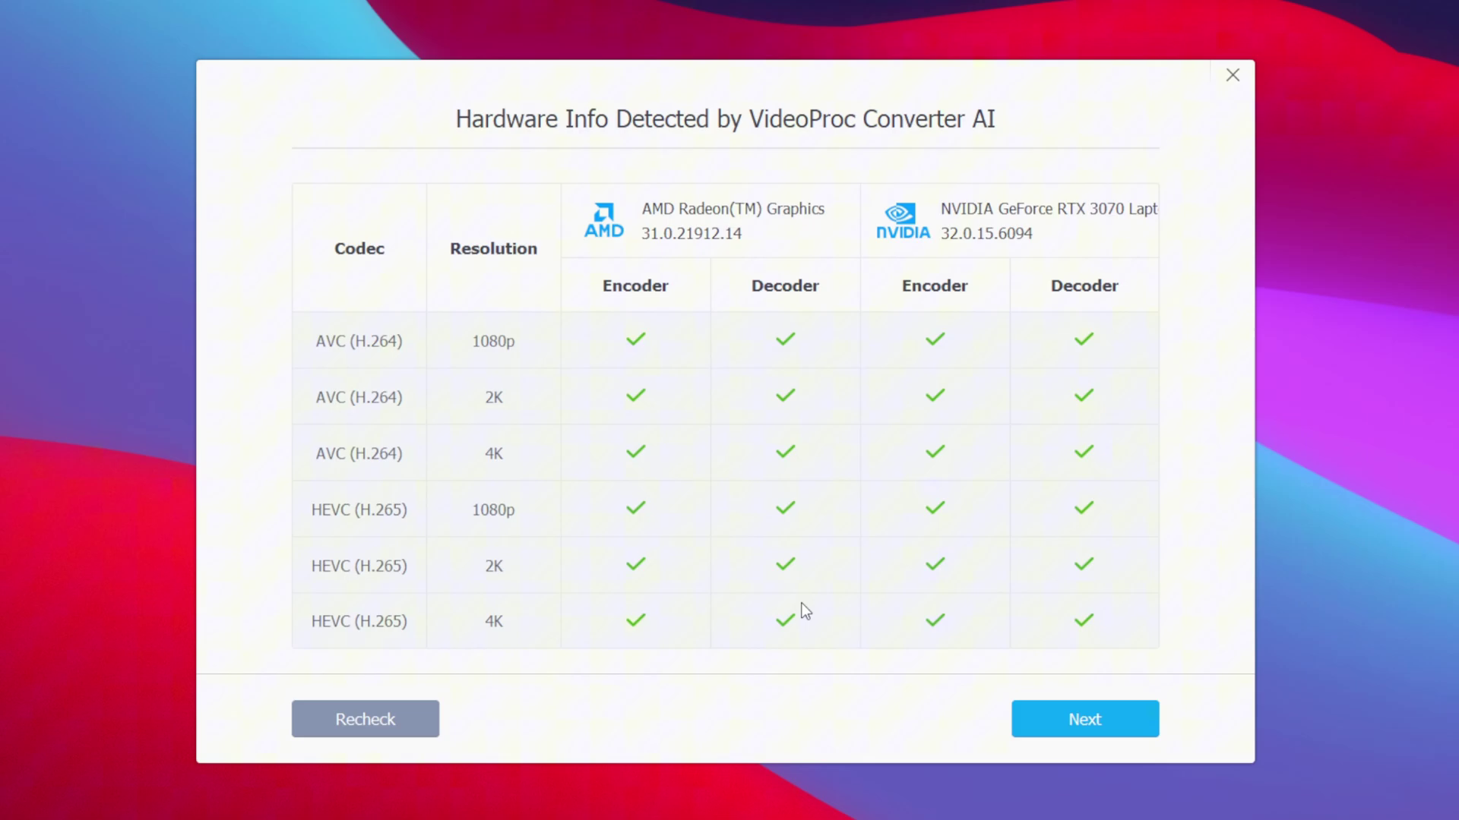
# Go through Hardware Info, choose hardware-accelerated processing, and open the Super Resolution card.
pyautogui.click(1056, 716)
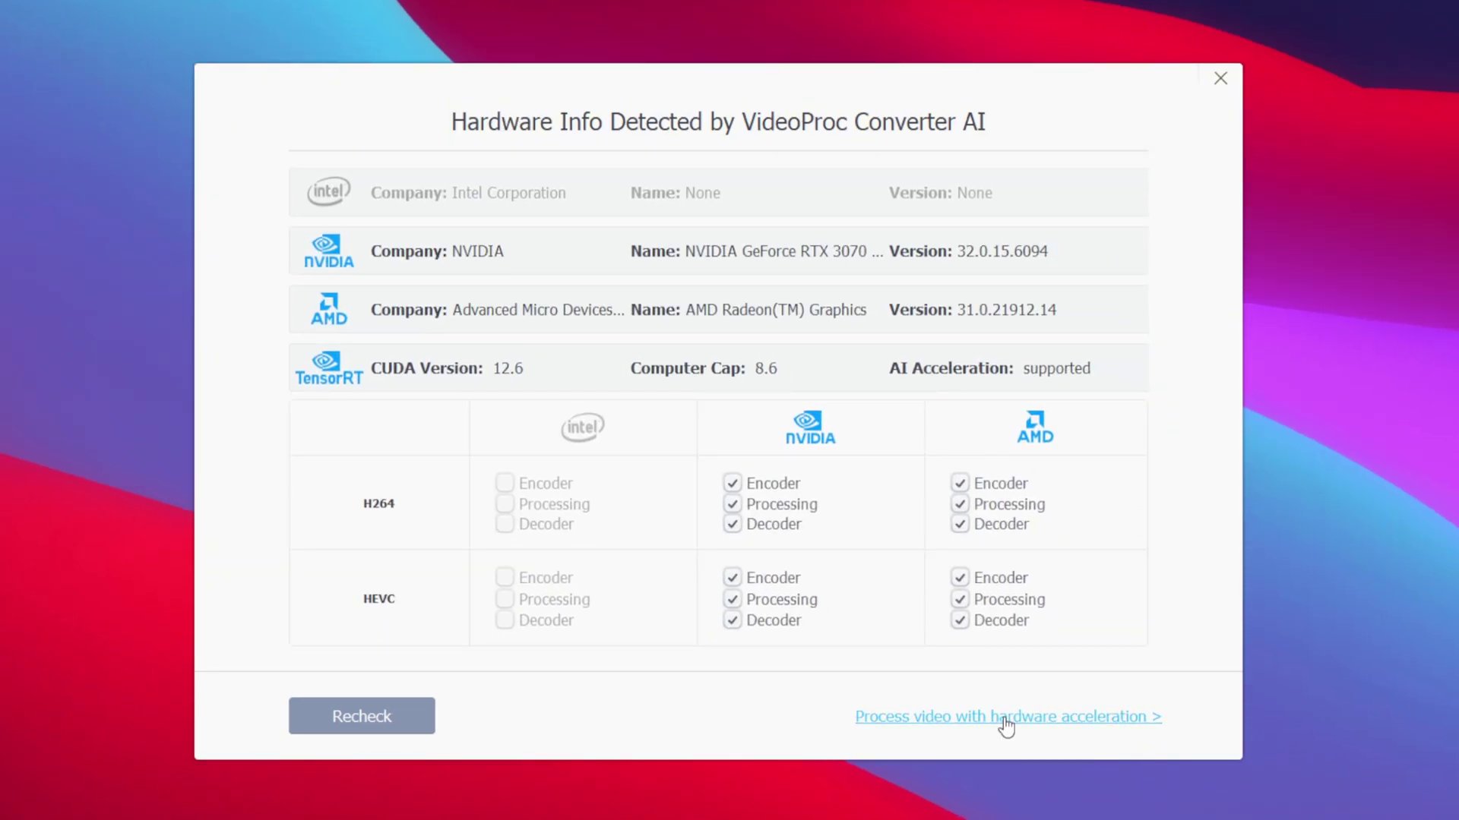
pyautogui.click(1005, 718)
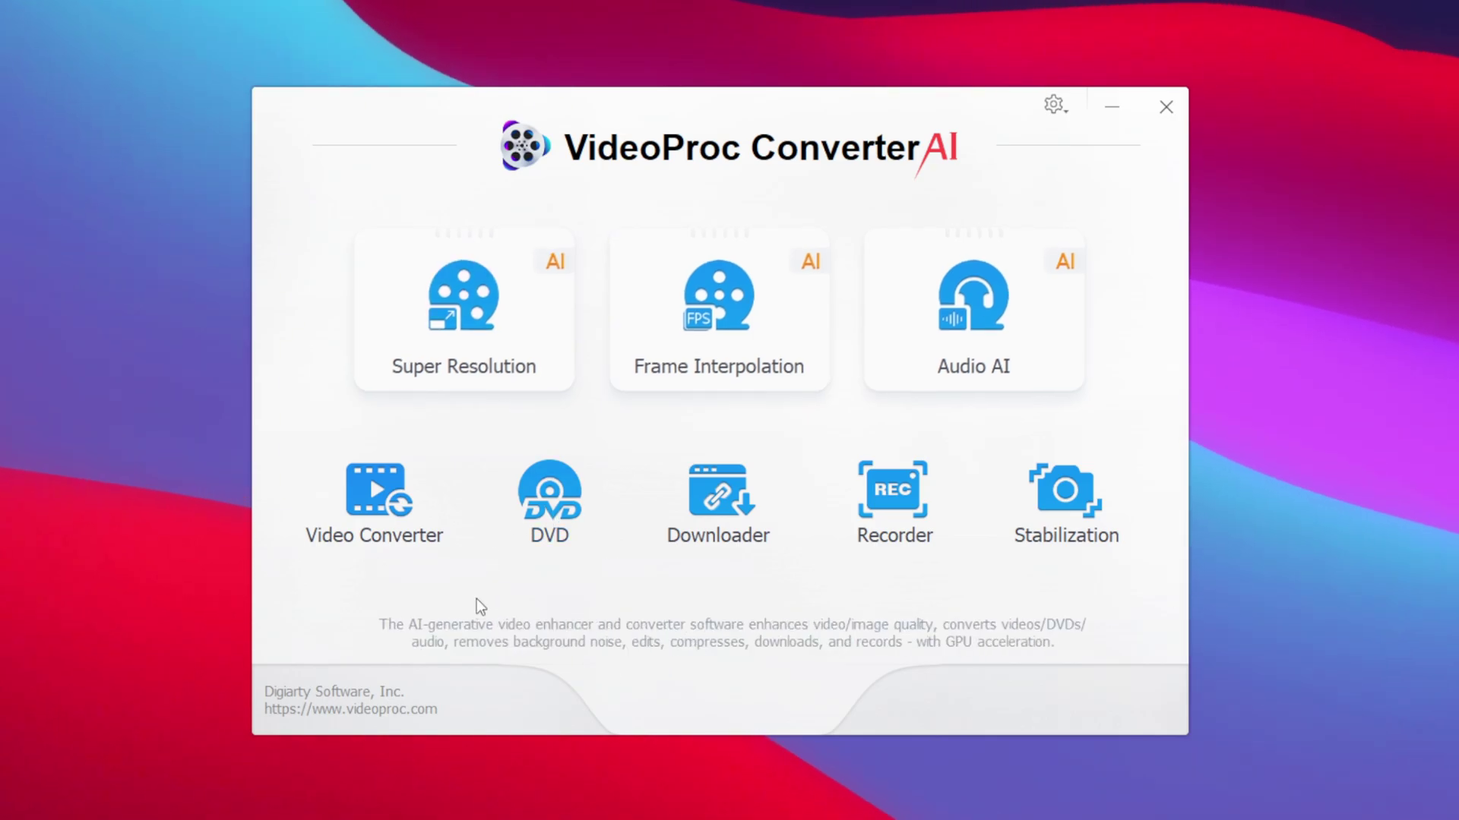
pyautogui.click(442, 353)
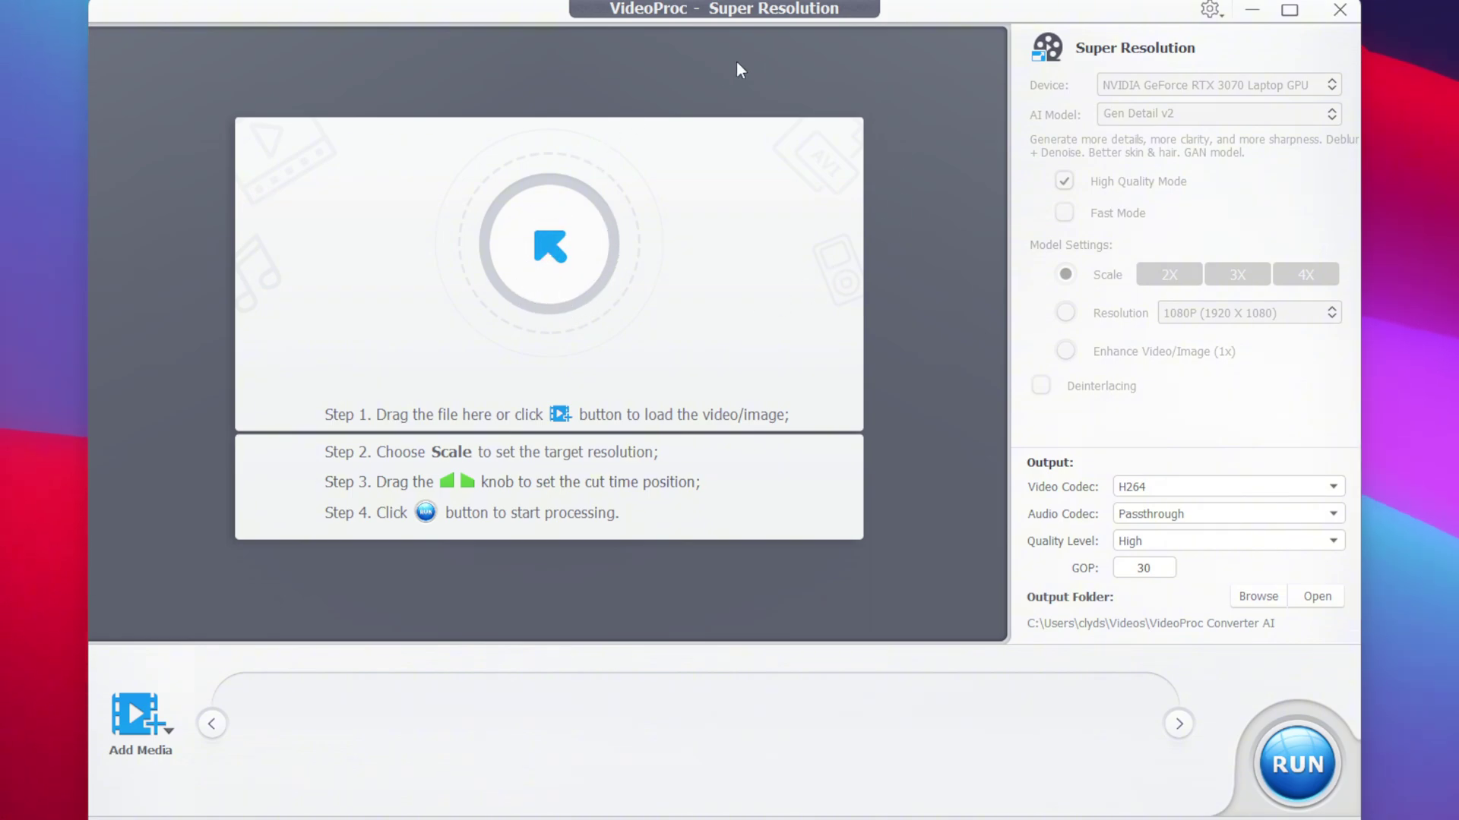
# Add the anime clip VD3.mp4 through the drop area.
pyautogui.click(541, 260)
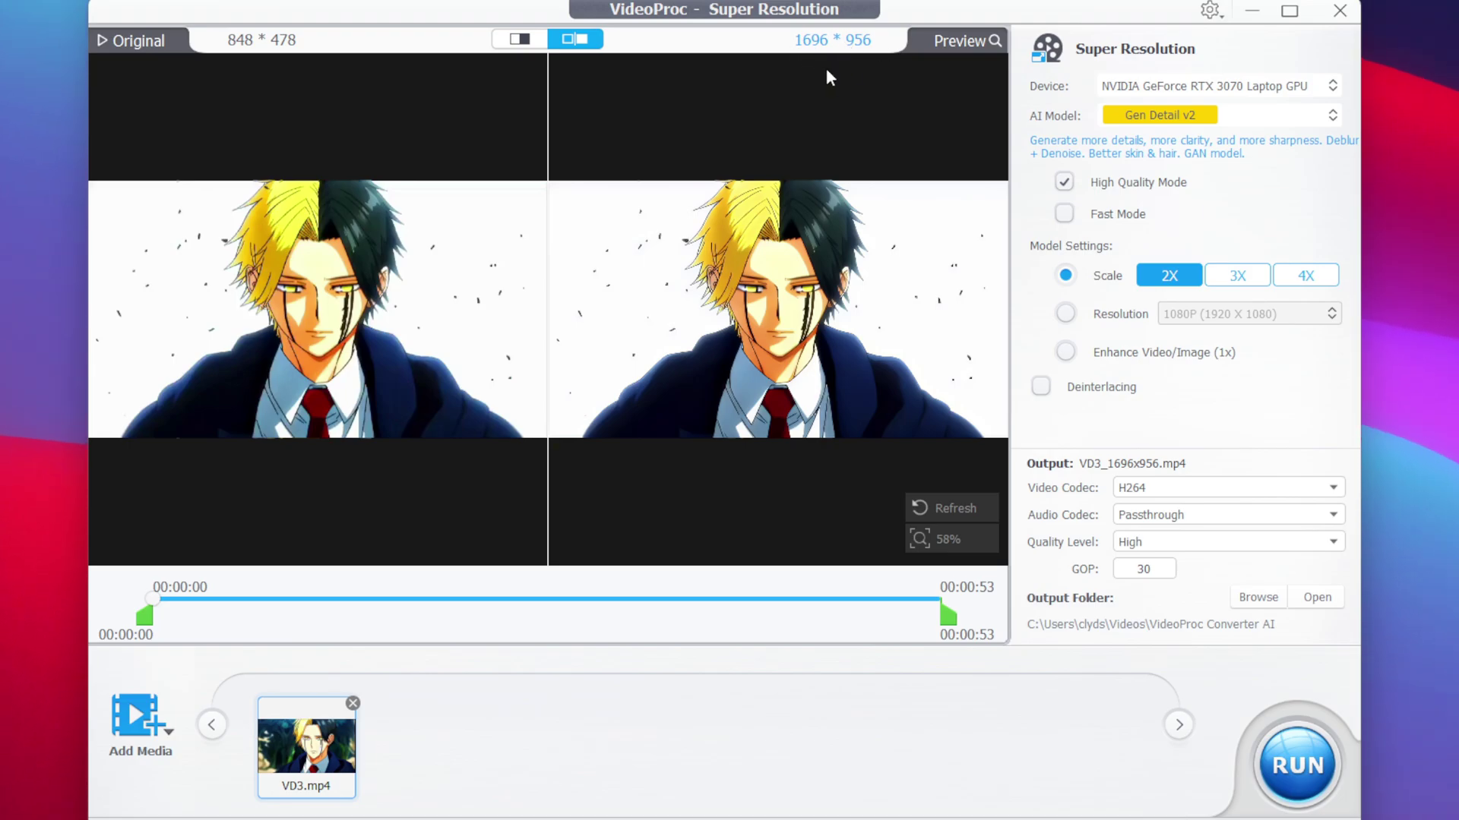
pyautogui.click(1299, 276)
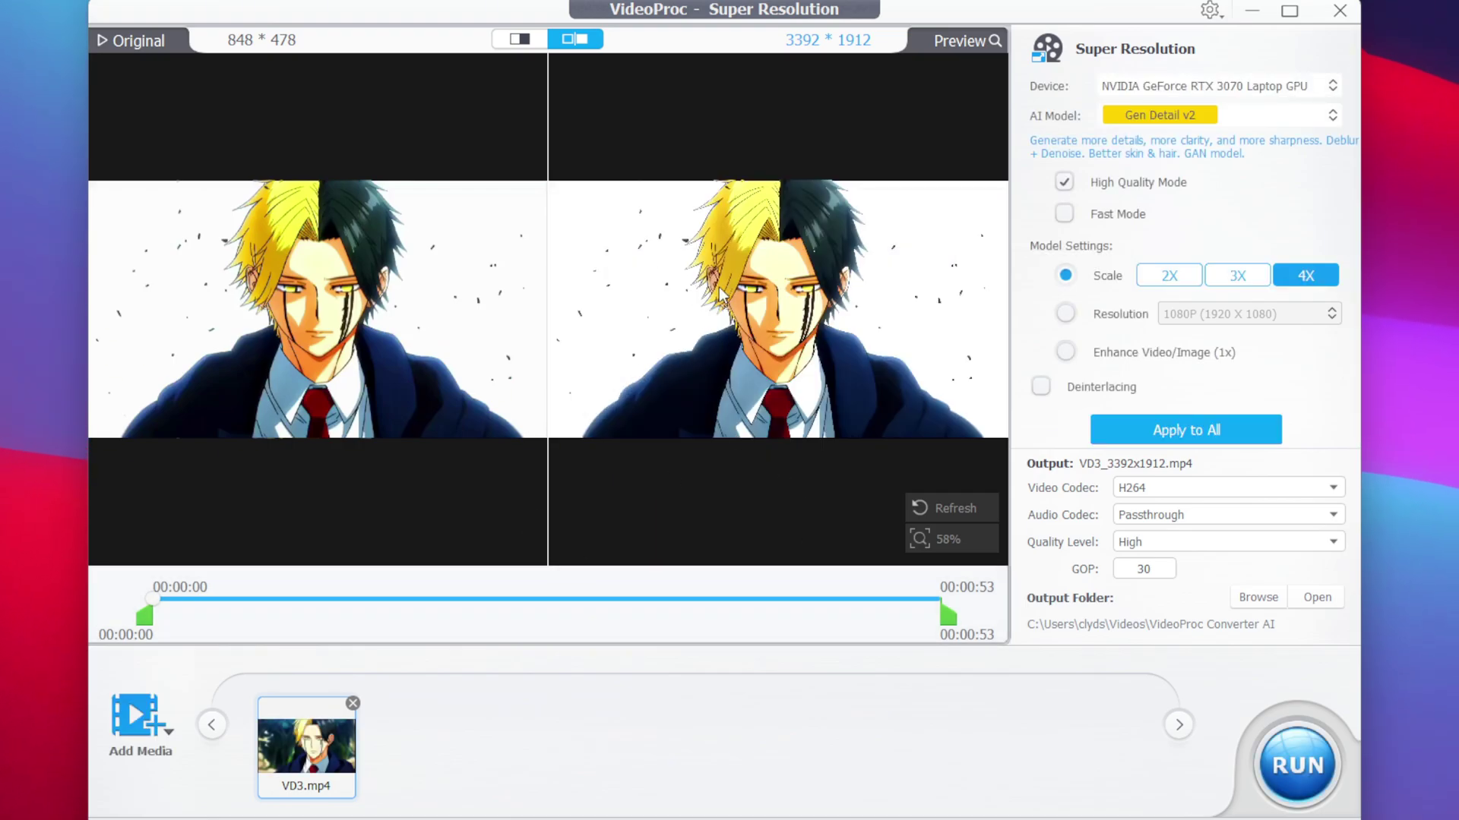
pyautogui.click(919, 538)
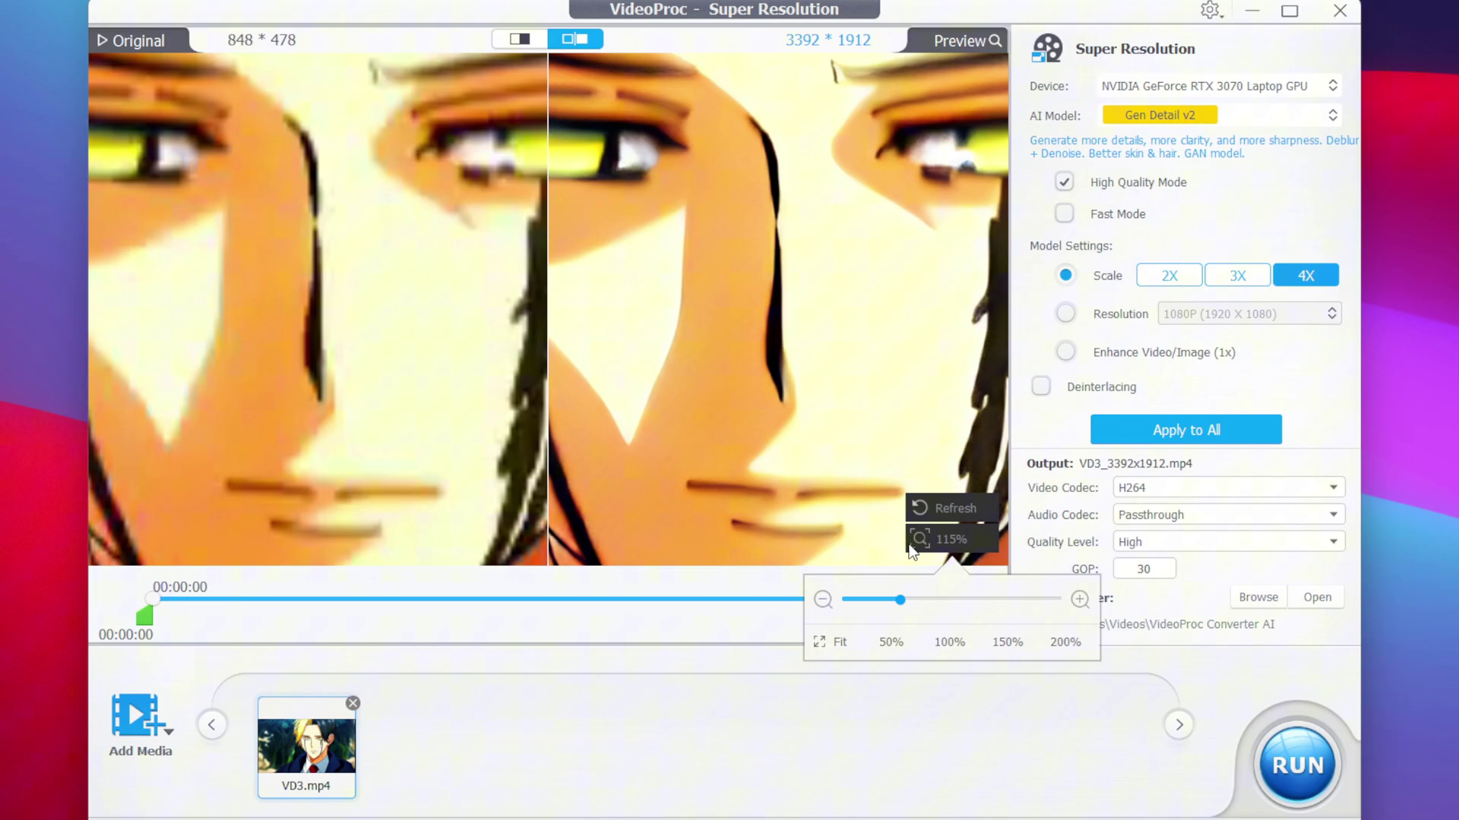
pyautogui.scroll(-6, 912, 551)
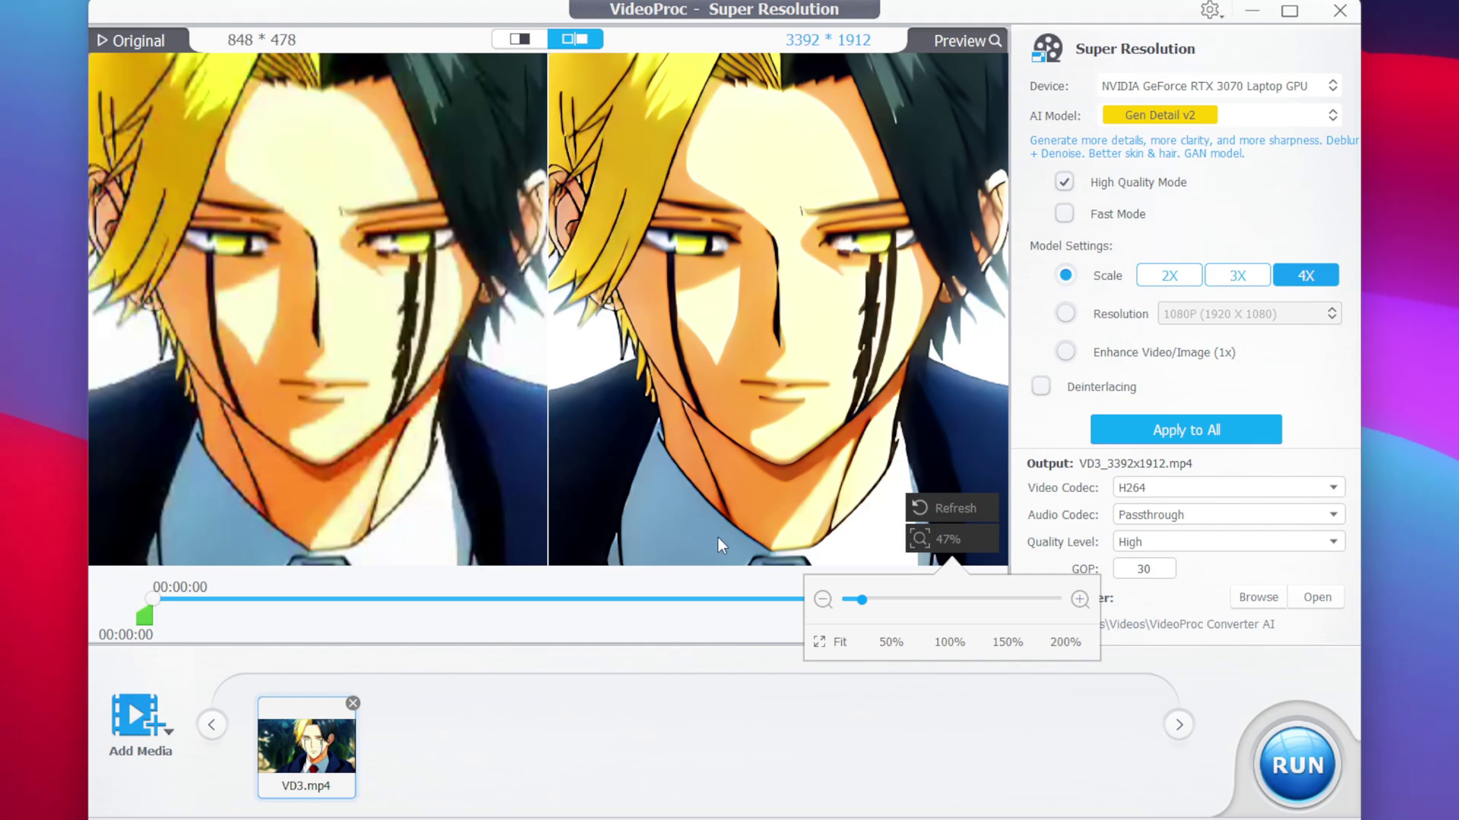
pyautogui.moveTo(863, 608); pyautogui.dragTo(809, 586)
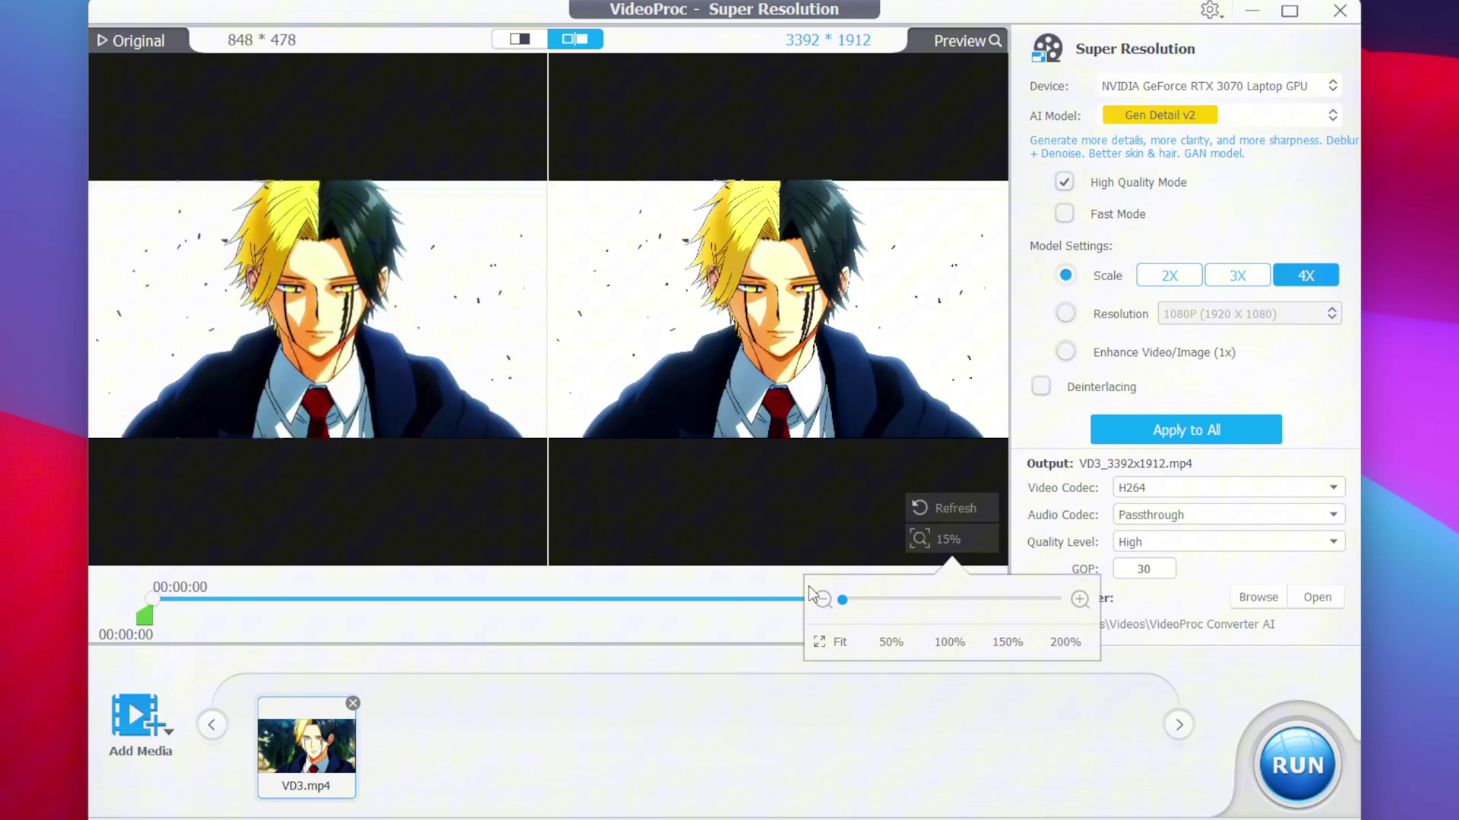
# Jump the preview to 00:00:10, zoom to 100% to inspect, then zoom back out to the full frame.
pyautogui.click(233, 599)
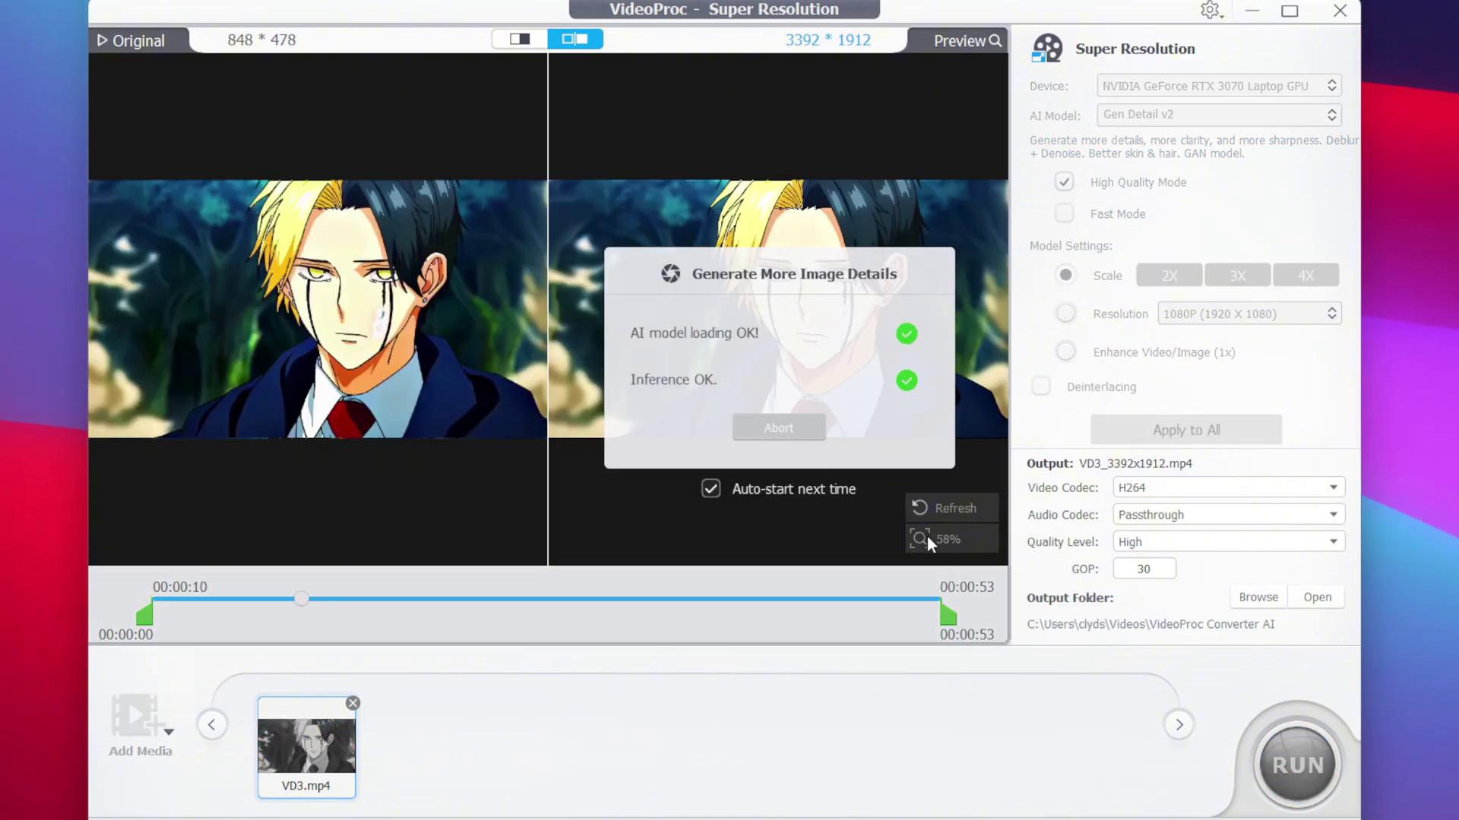
pyautogui.moveTo(927, 535)
pyautogui.click(893, 600)
pyautogui.moveTo(894, 600); pyautogui.dragTo(866, 600)
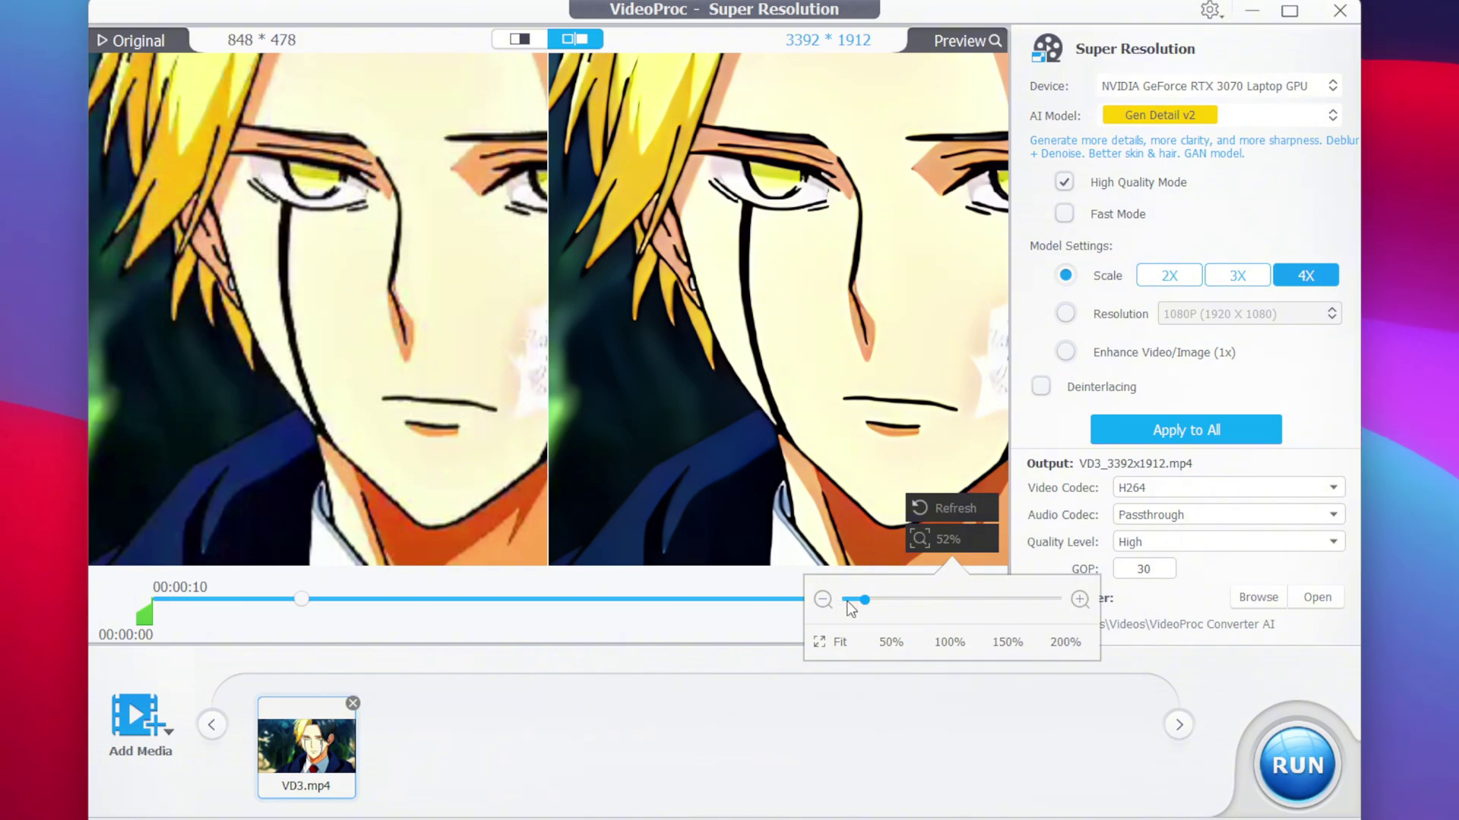
pyautogui.moveTo(864, 601); pyautogui.dragTo(843, 601)
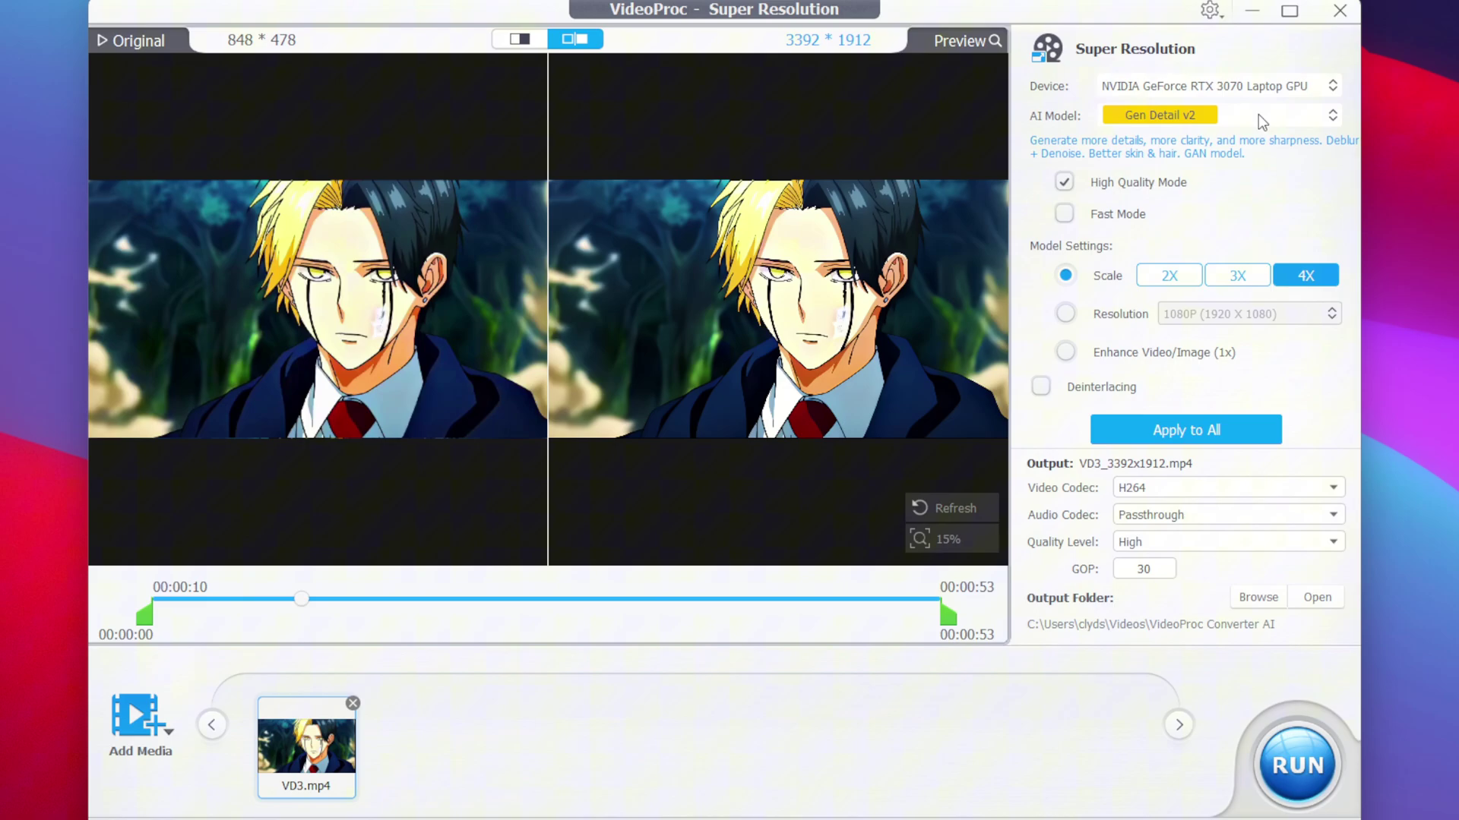
# Keep Gen Detail v2 as the AI model and run the 4x export of VD3.mp4.
pyautogui.click(1320, 120)
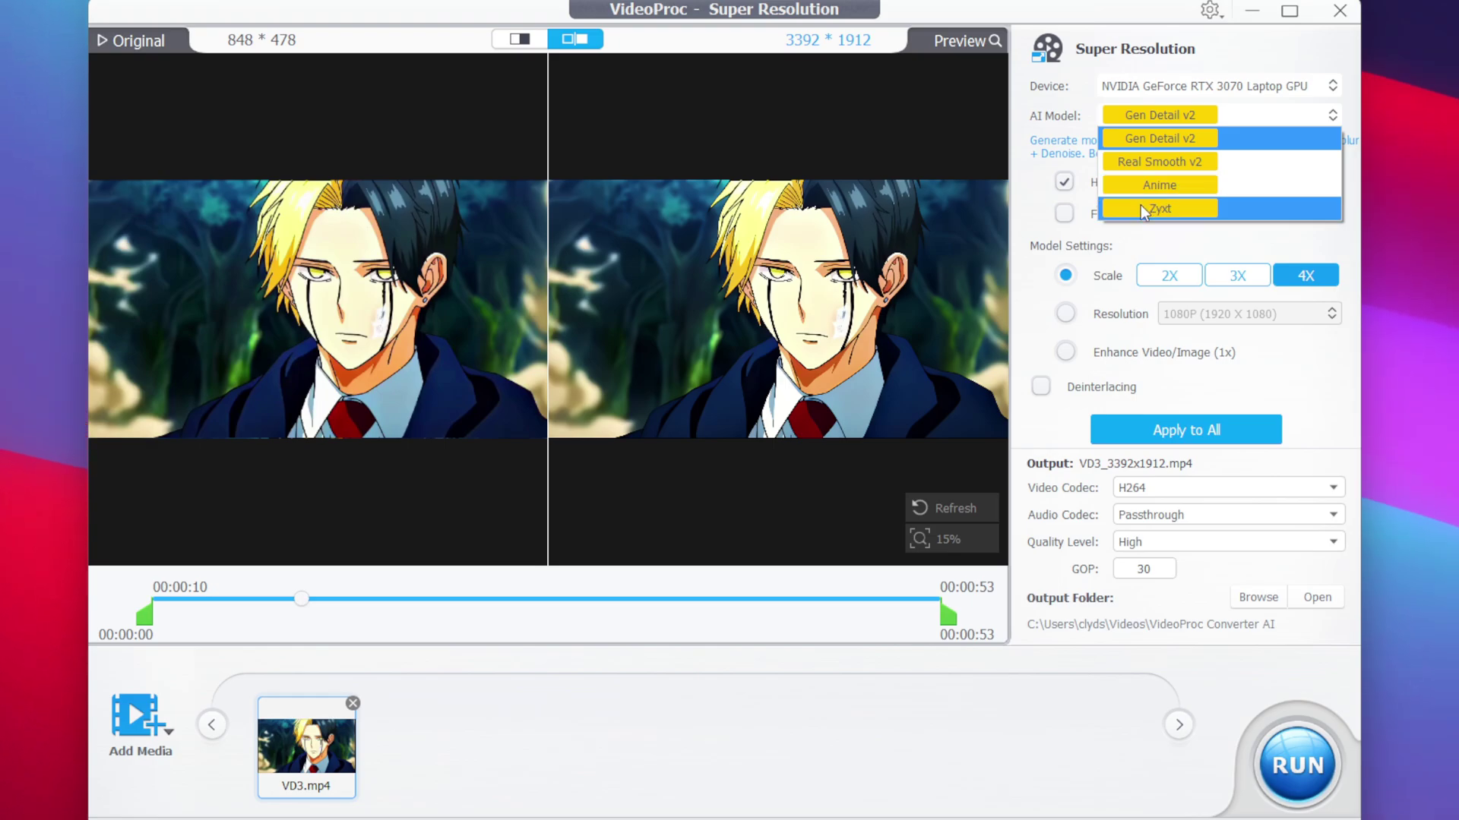
pyautogui.click(1158, 138)
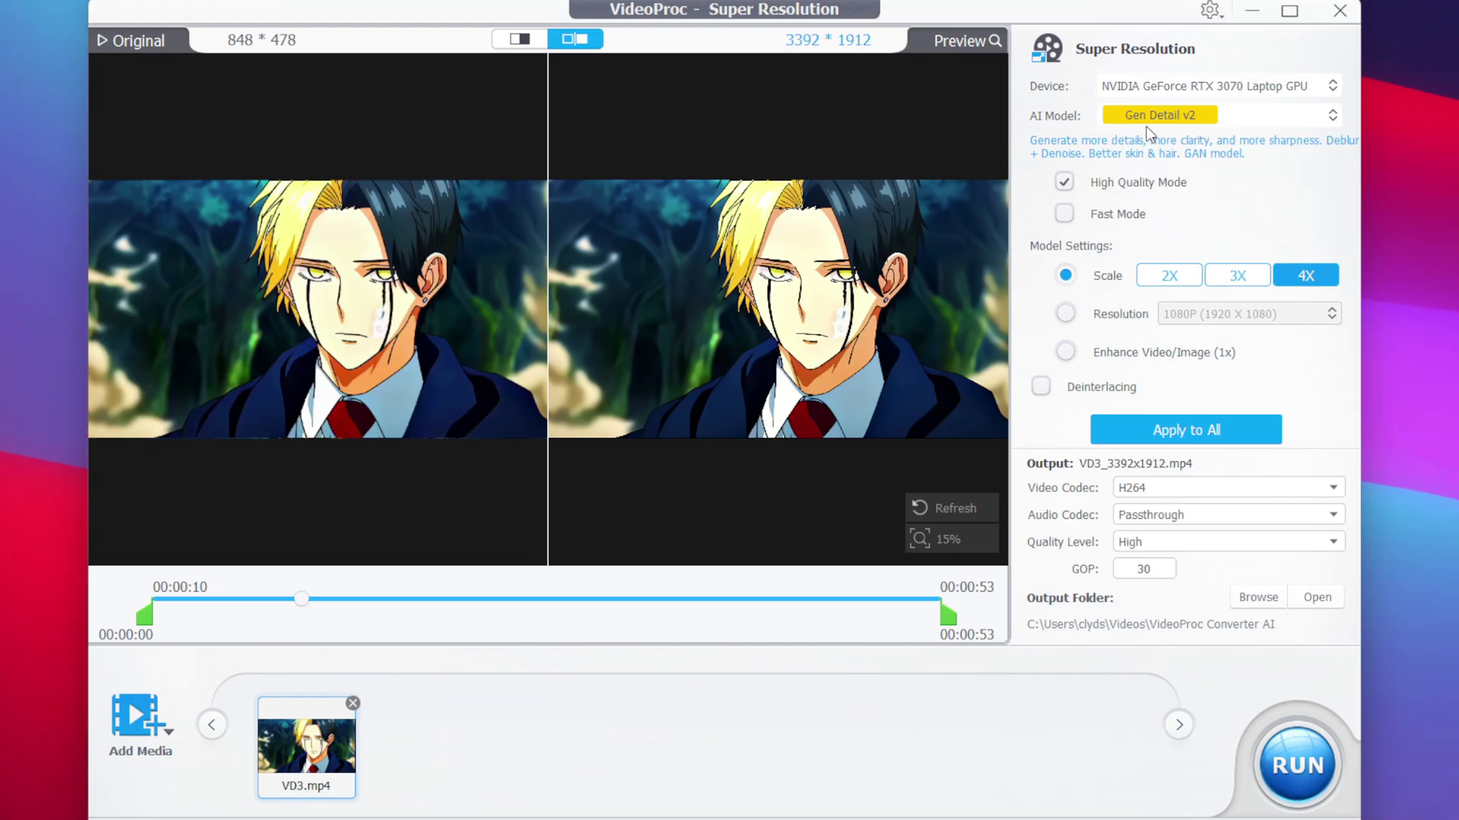
pyautogui.click(1279, 734)
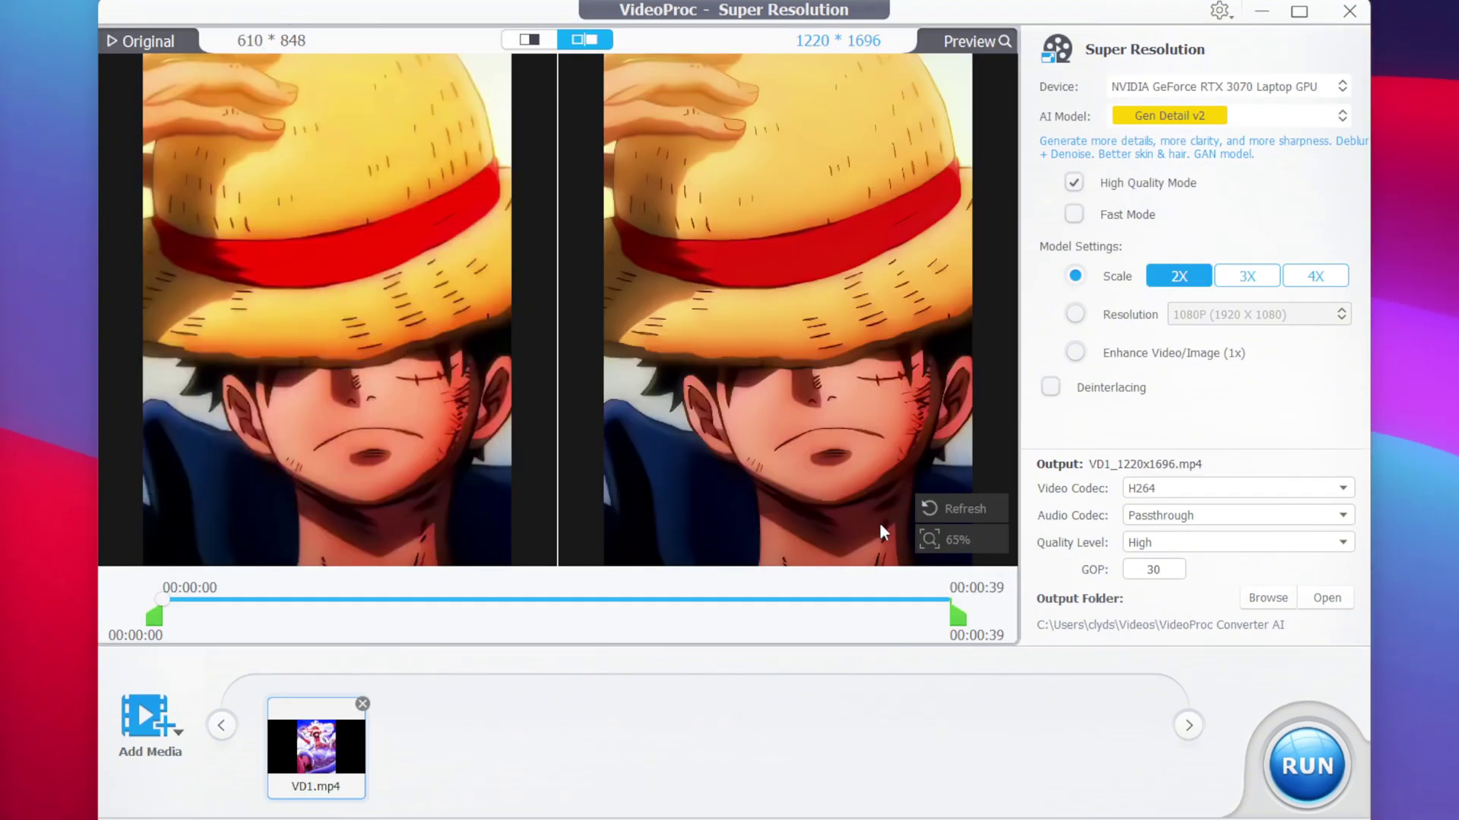
# Target 1080P (1920 X 1080) resolution, tick Fast Mode, and preview the frame at 00:00:09.
pyautogui.click(1077, 314)
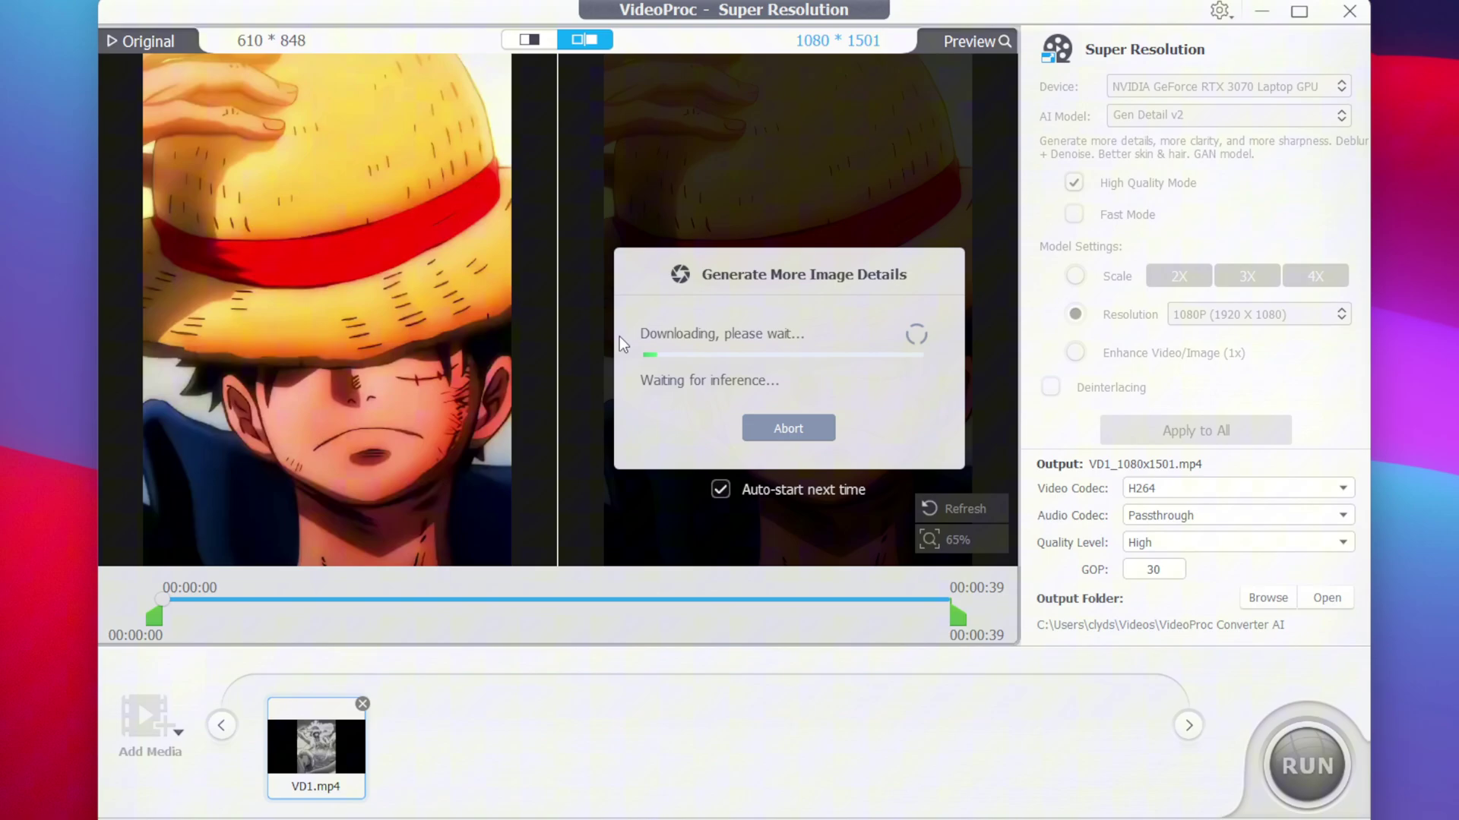
pyautogui.click(1231, 314)
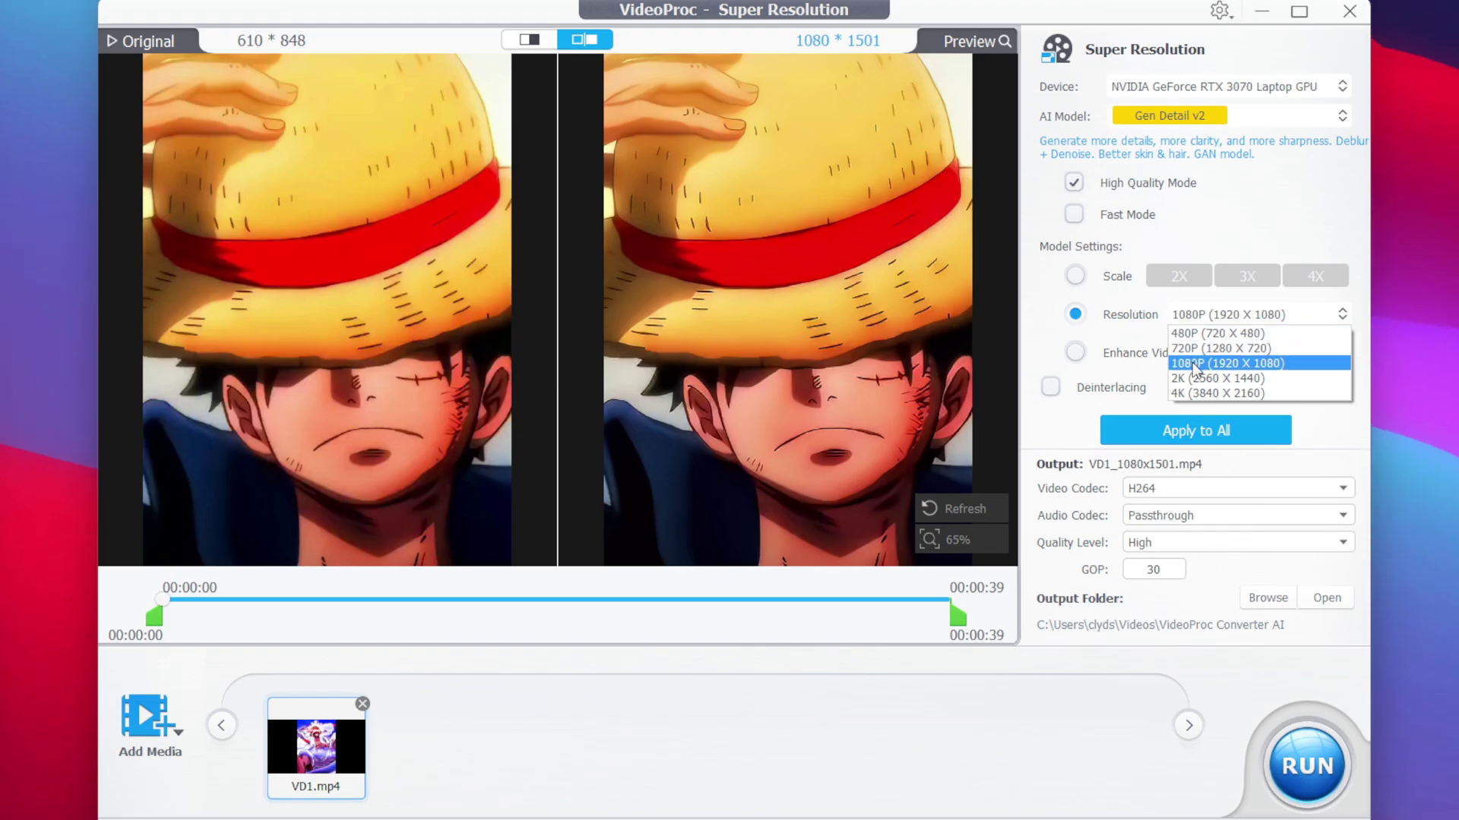
pyautogui.click(1211, 247)
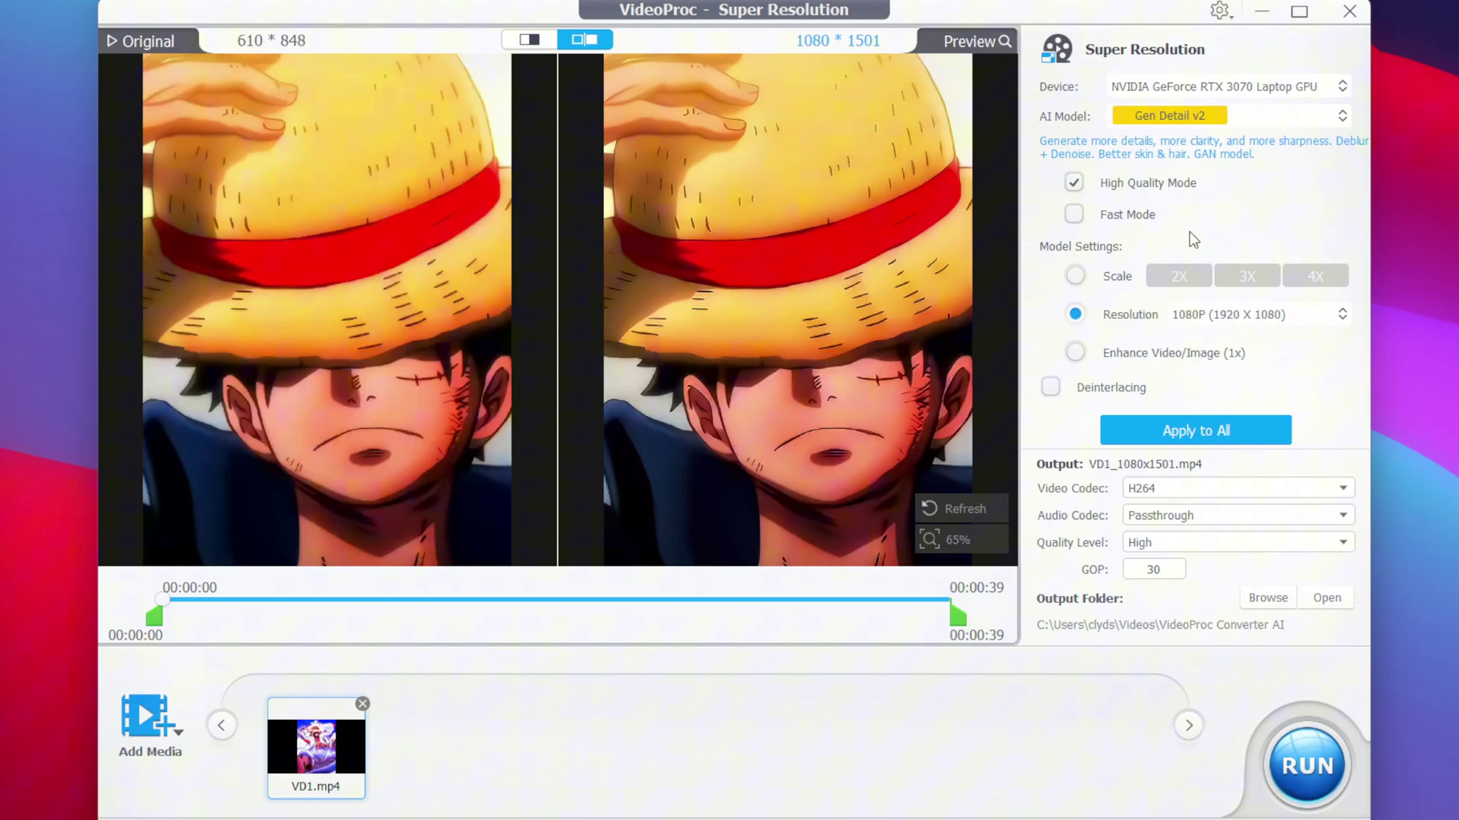
pyautogui.click(1075, 216)
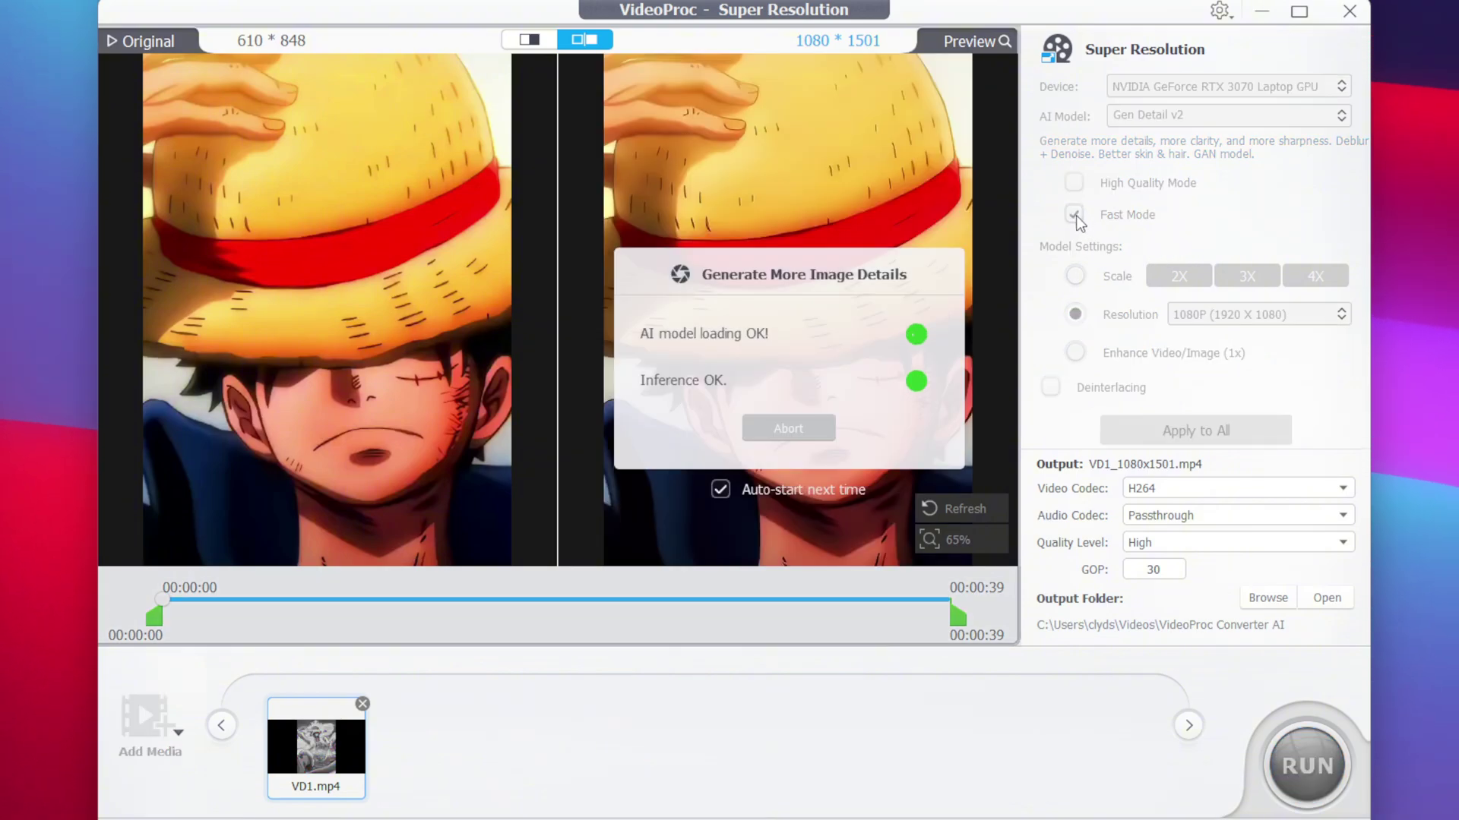
pyautogui.click(358, 600)
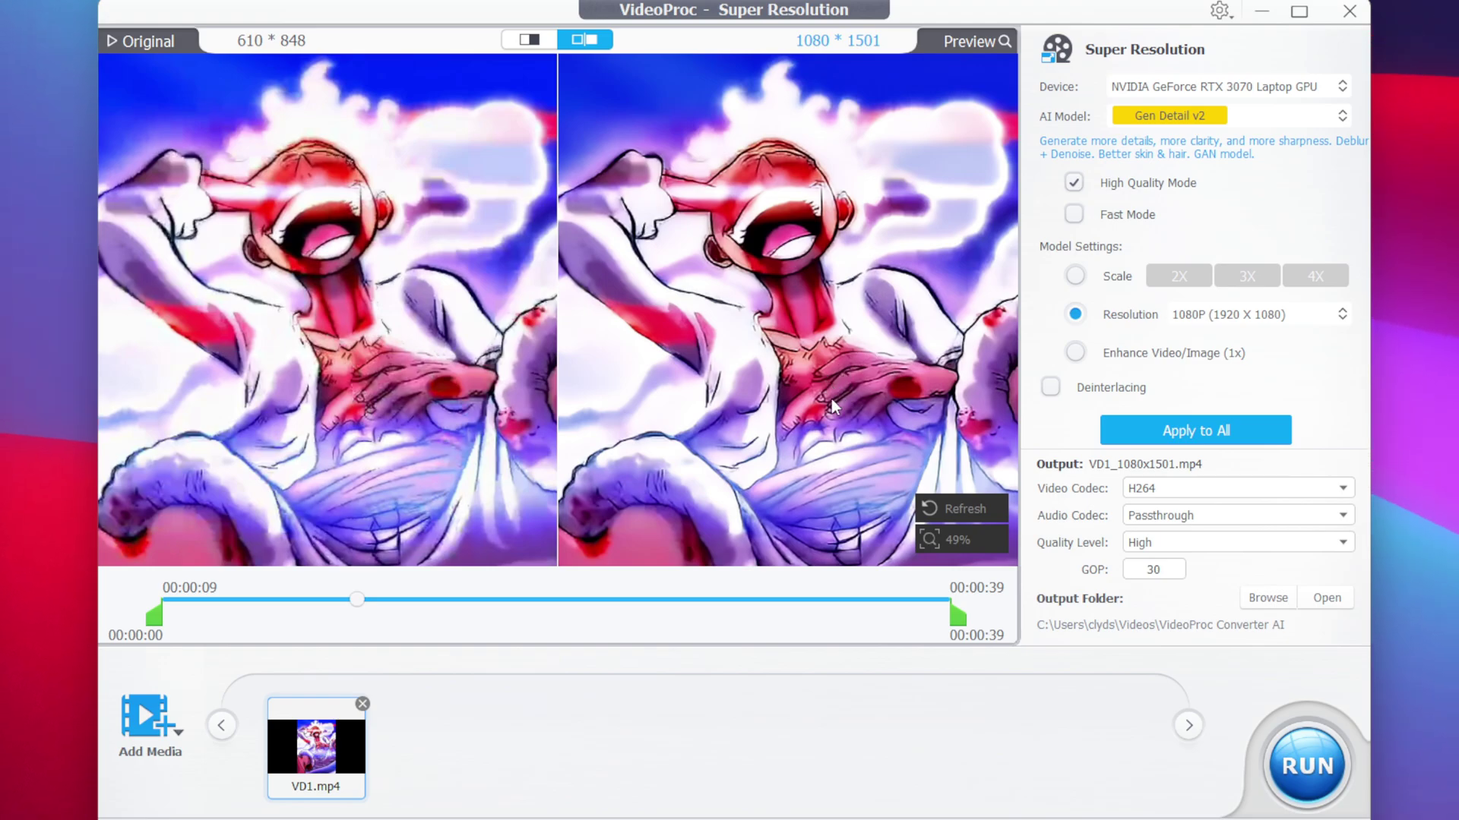
# Tick Fast Mode, pick the Anime AI model, and run the 1080P export of VD1.mp4.
pyautogui.click(1073, 214)
pyautogui.click(1145, 116)
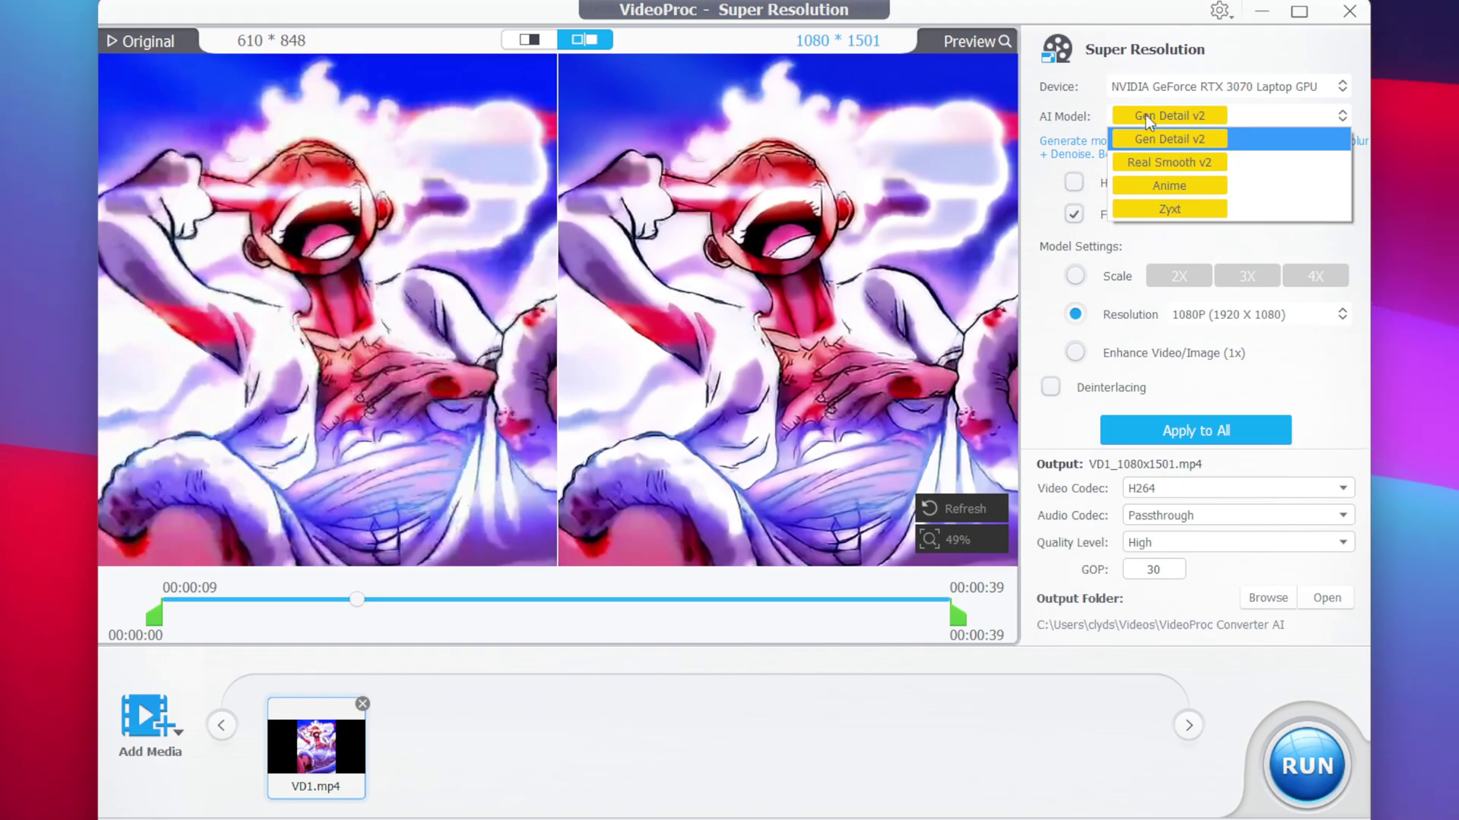
pyautogui.click(1163, 190)
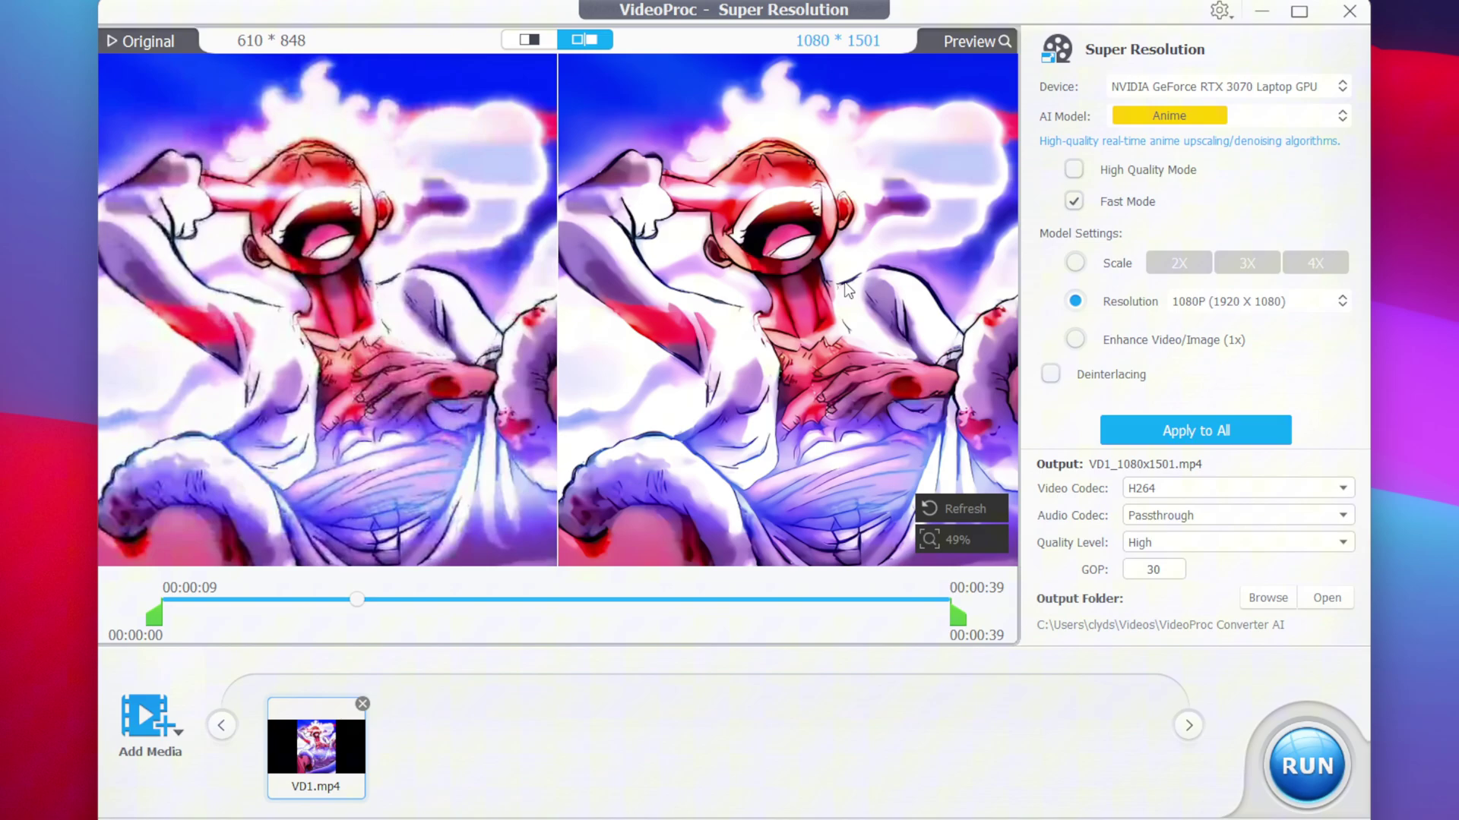
pyautogui.click(1319, 775)
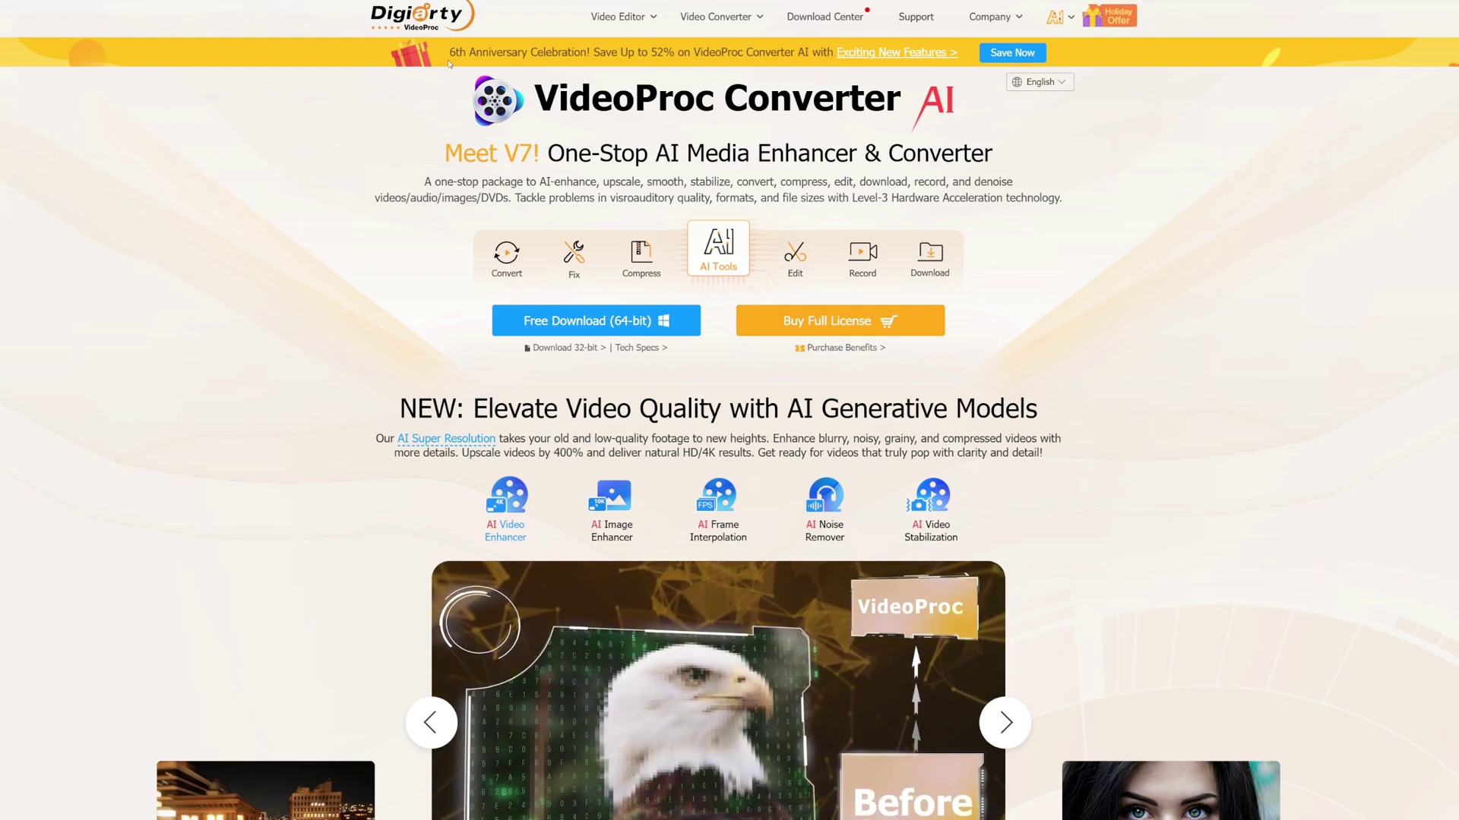
pyautogui.moveTo(450, 53); pyautogui.dragTo(589, 63)
pyautogui.click(588, 63)
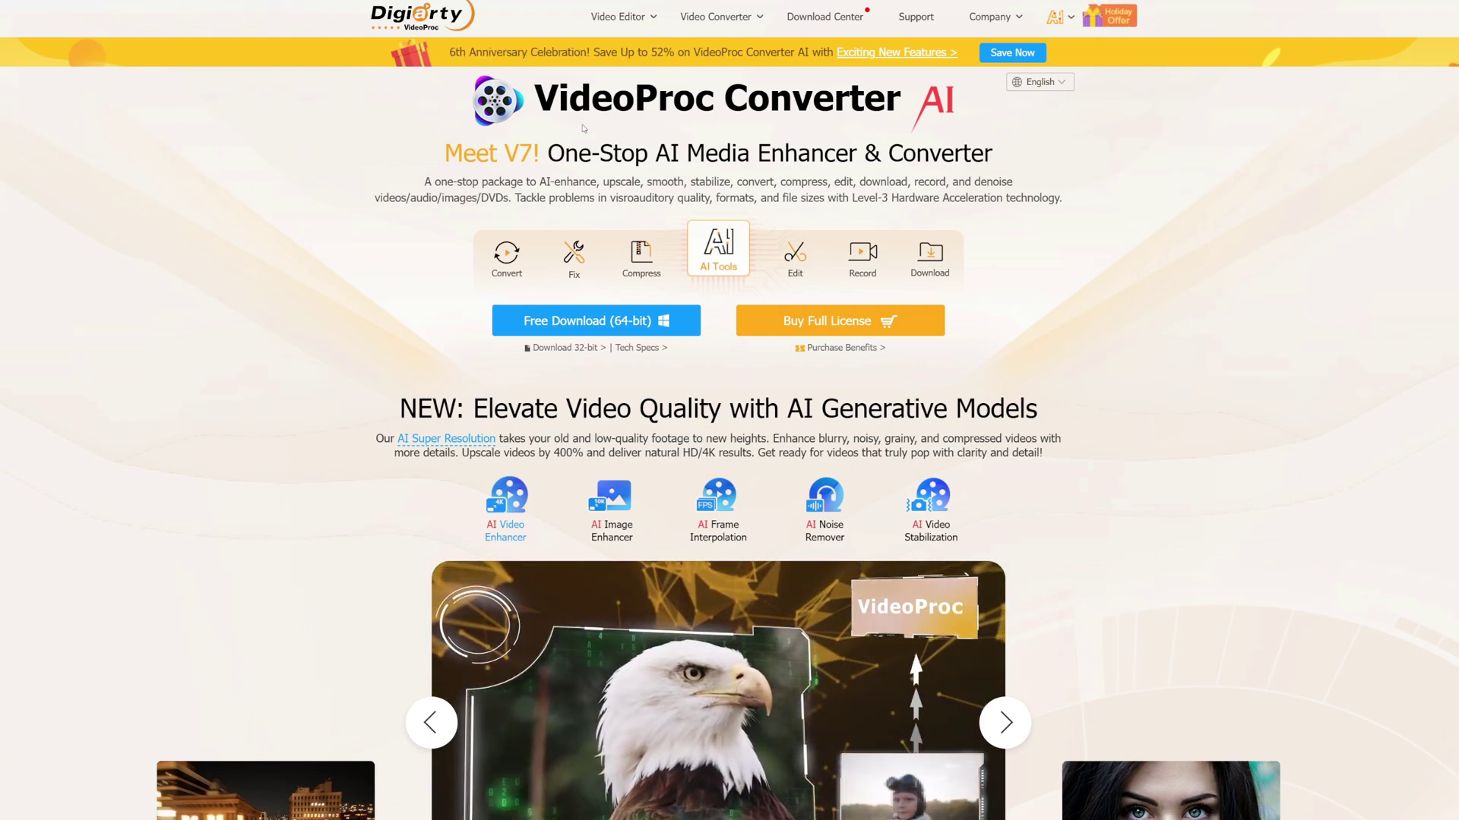
pyautogui.scroll(-2, 581, 567)
pyautogui.scroll(-6, 581, 566)
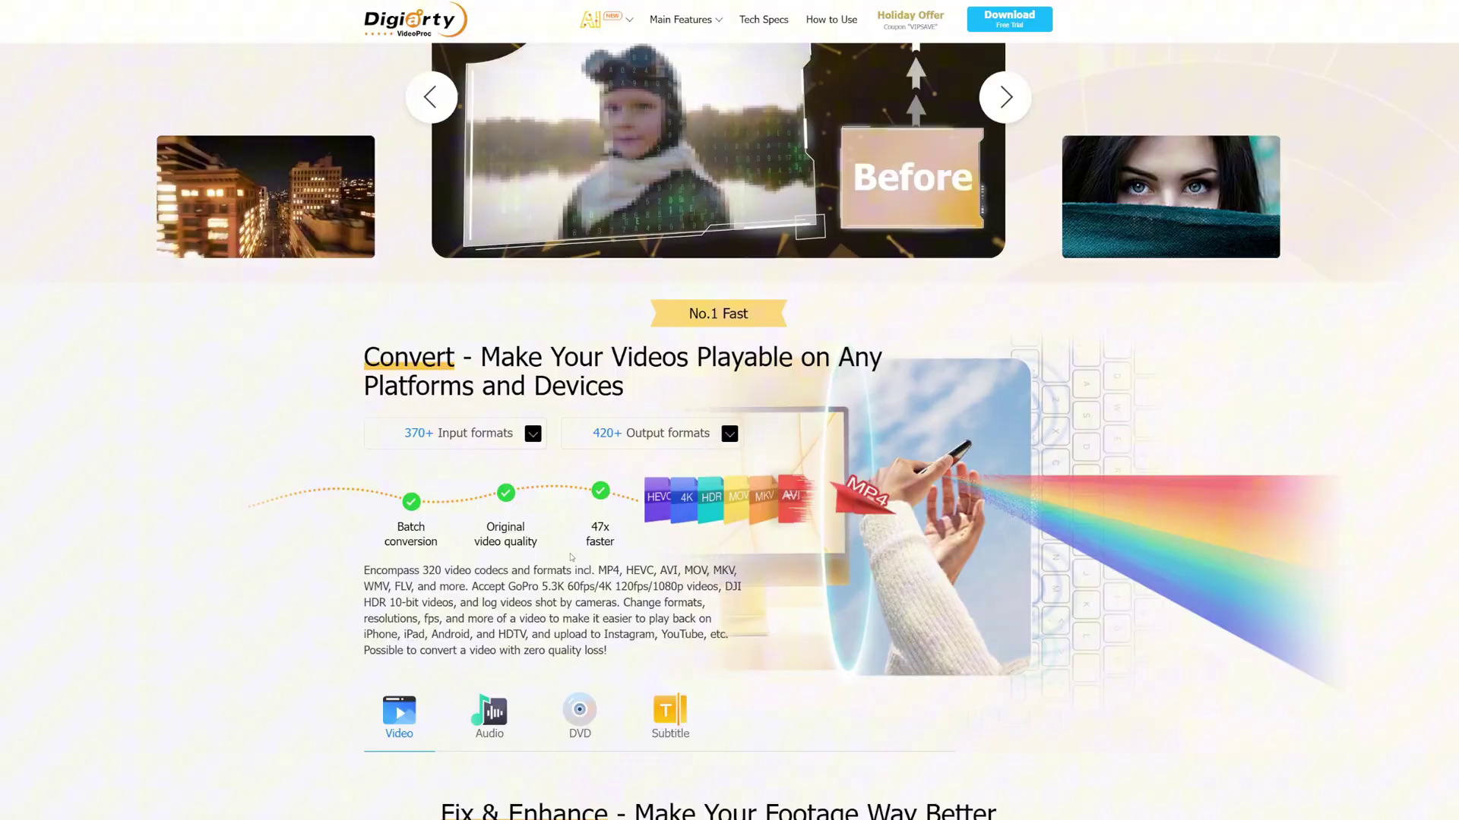
pyautogui.scroll(8, 440, 574)
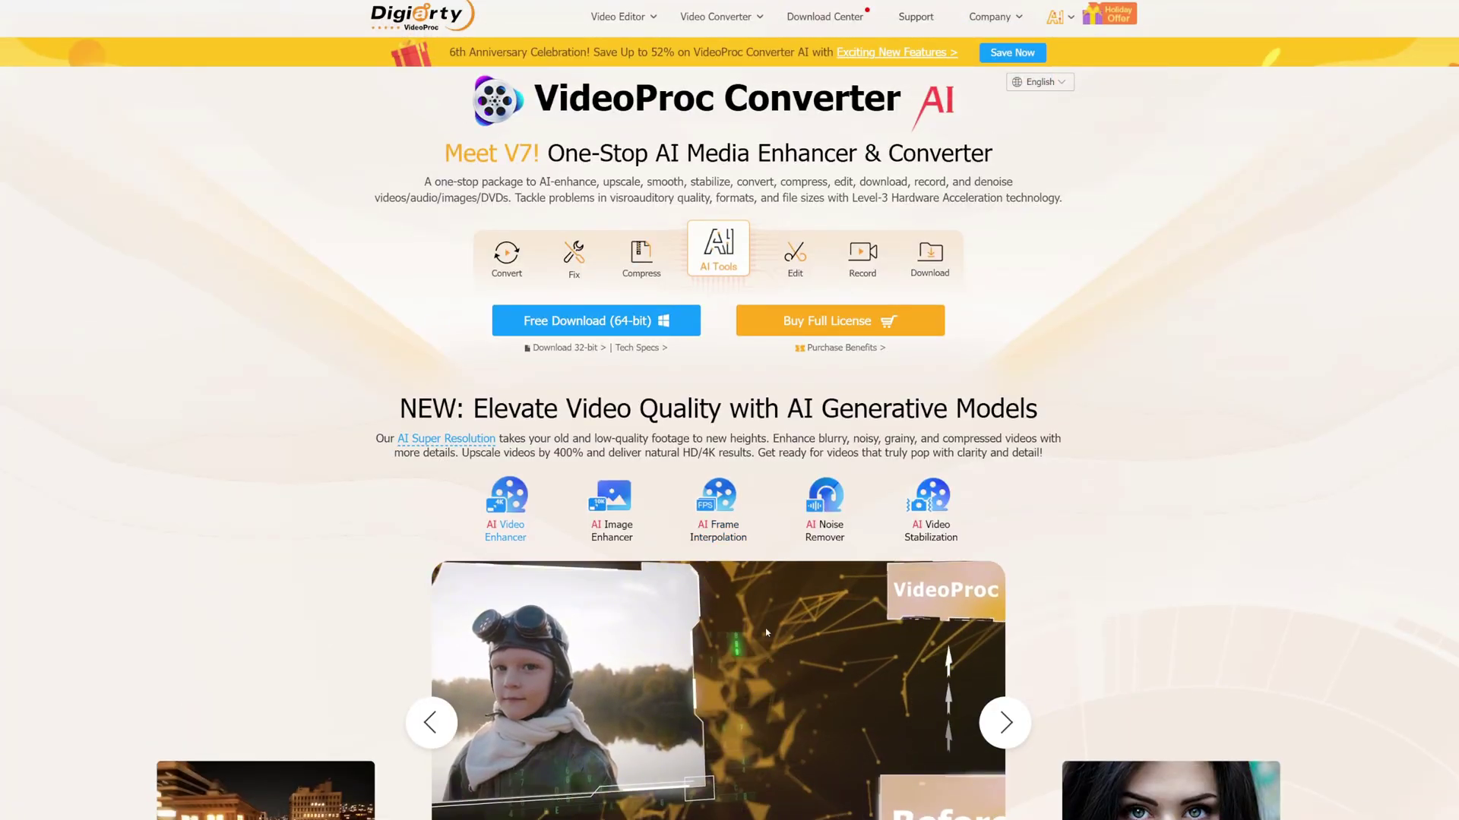